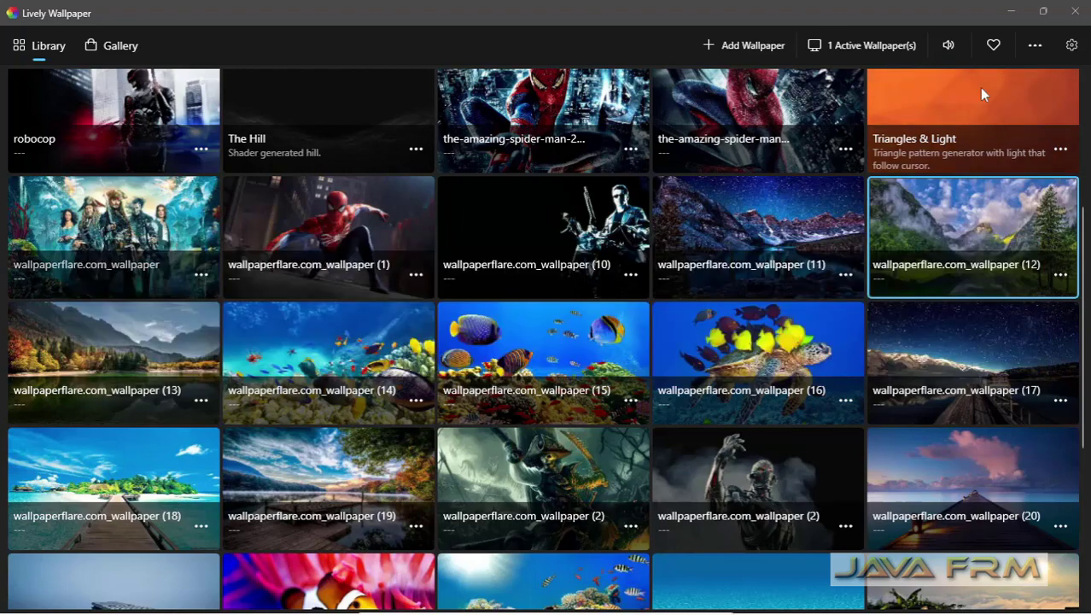
# Switch to File Explorer and locate the targeting_the_bone_dragon skin installer in the Downloads folder.
pyautogui.click(1013, 12)
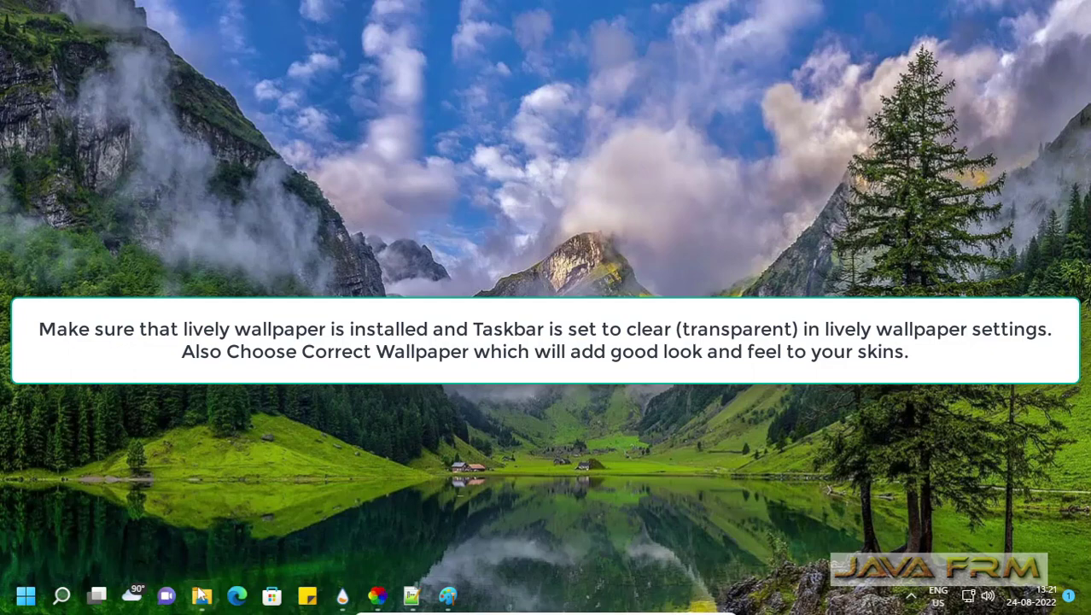
pyautogui.click(201, 593)
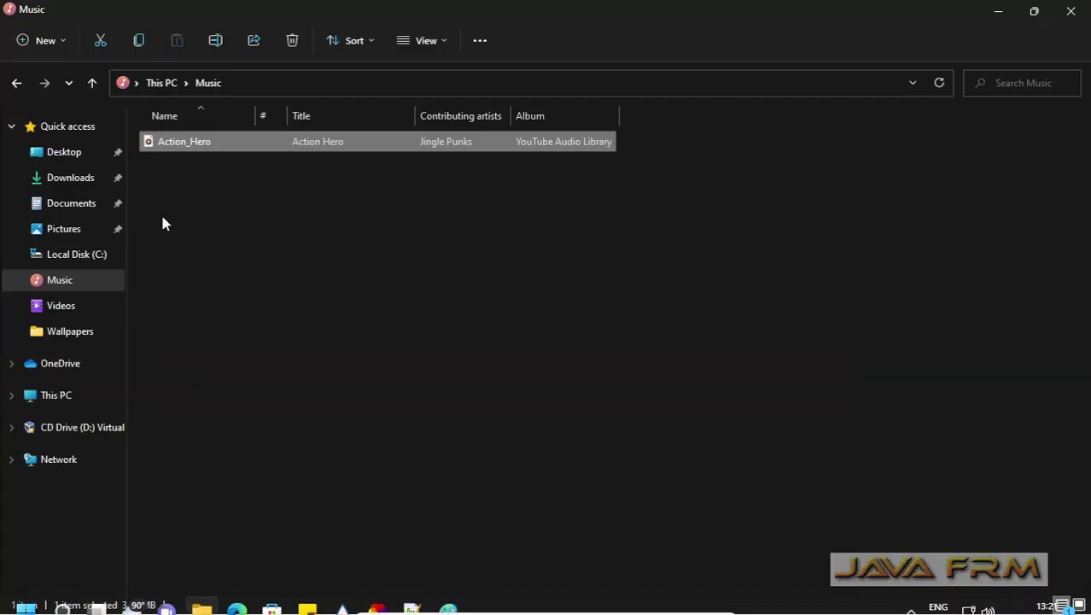
pyautogui.click(72, 181)
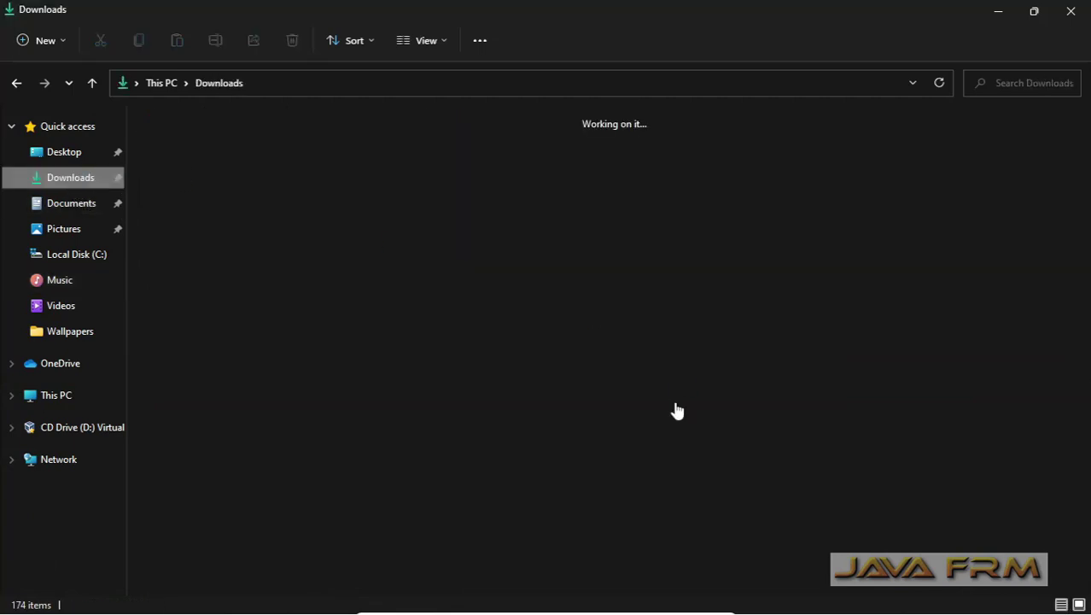
pyautogui.hscroll(15, 517, 419)
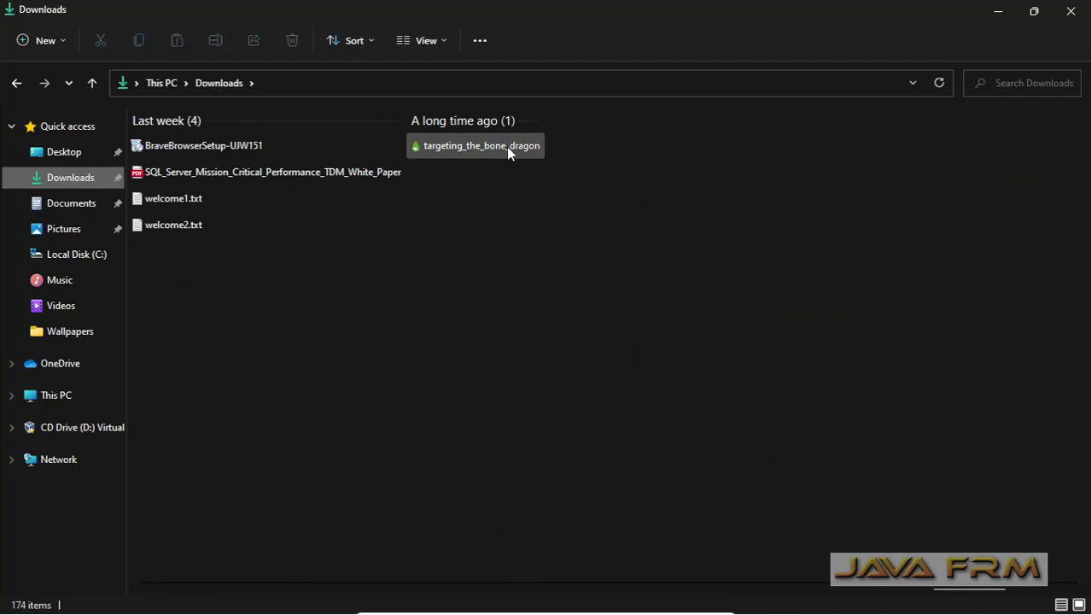
pyautogui.moveTo(506, 146)
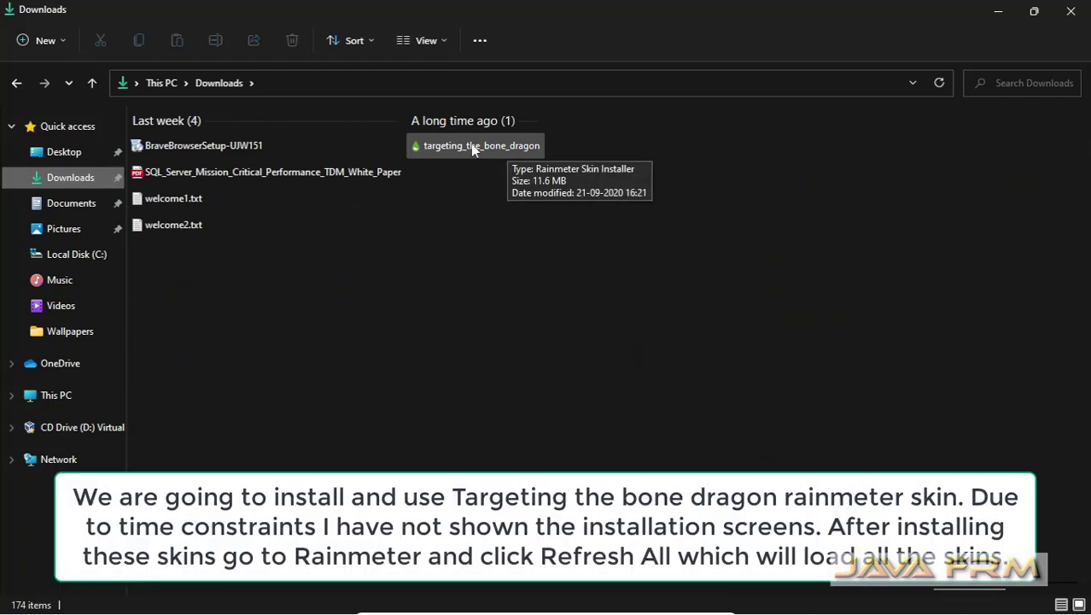
# View the Open with choices for the targeting_the_bone_dragon skin installer, including SkinInstaller, and dismiss them.
pyautogui.click(504, 155)
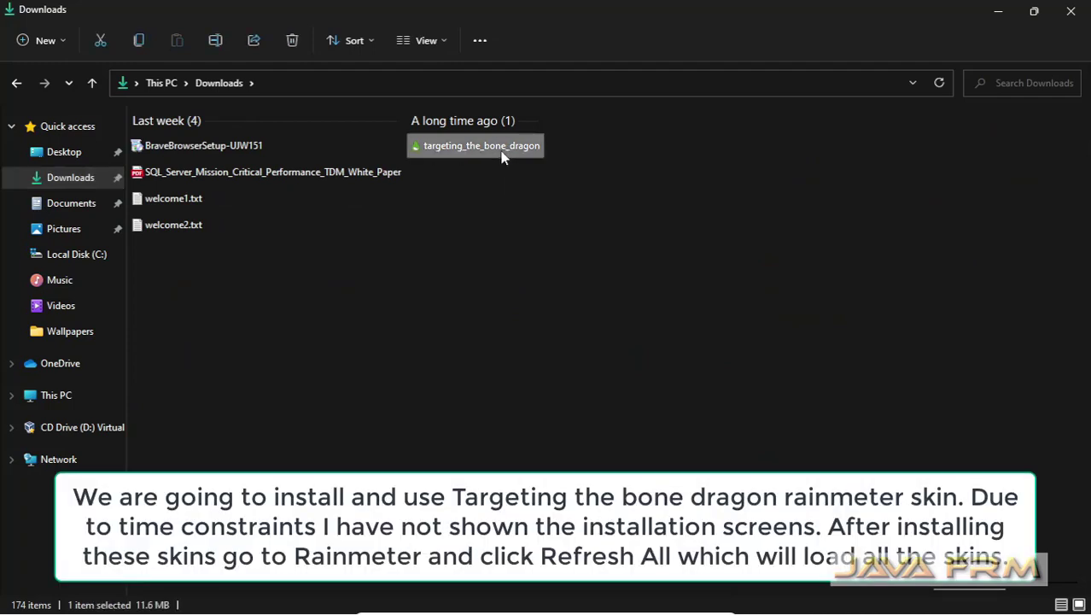
pyautogui.rightClick(504, 156)
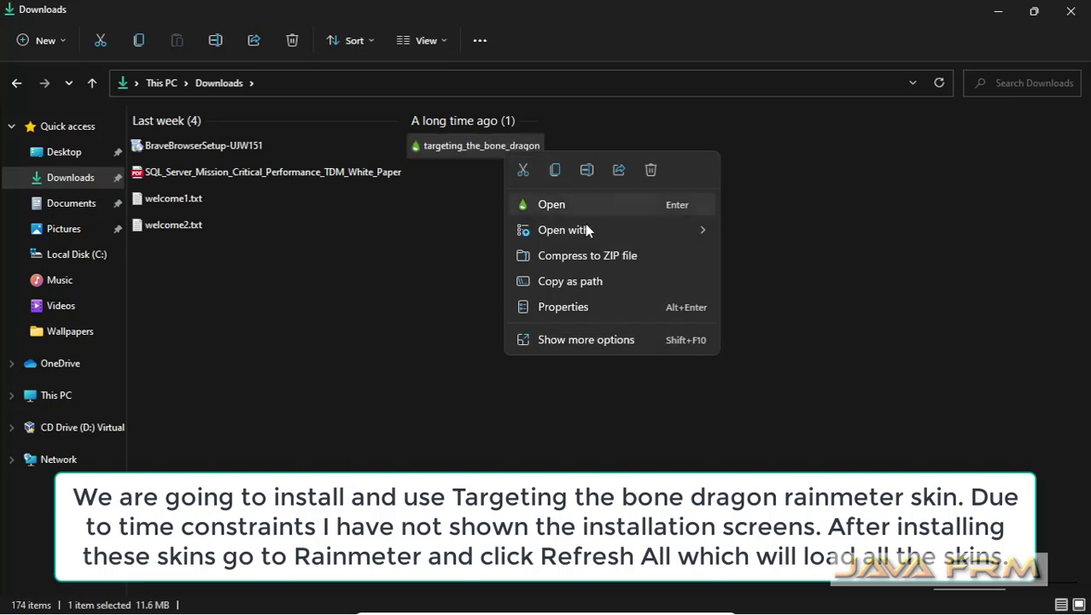
pyautogui.moveTo(585, 228)
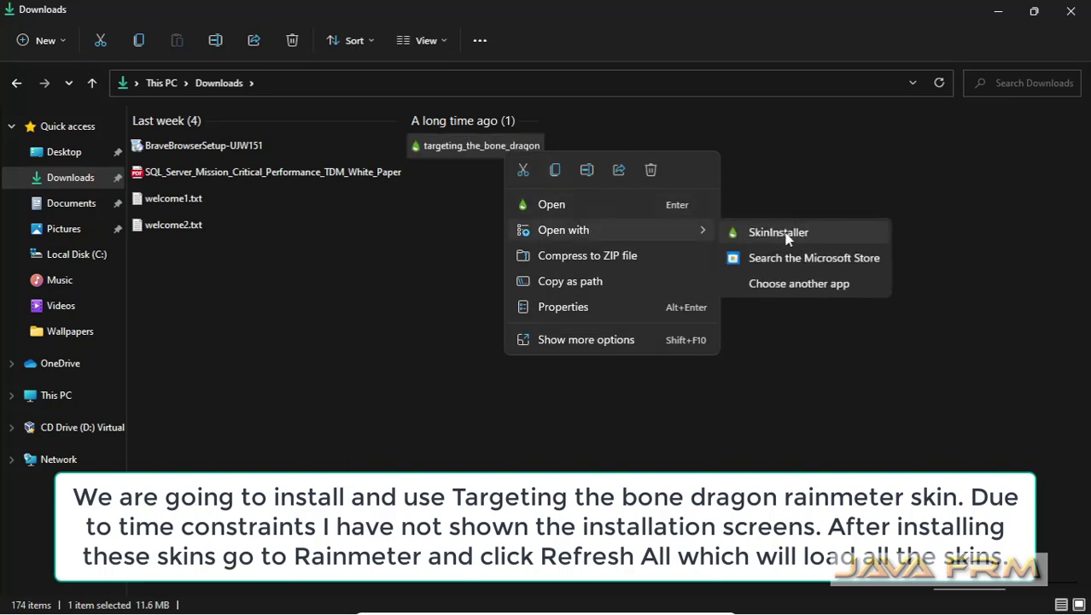
pyautogui.click(387, 309)
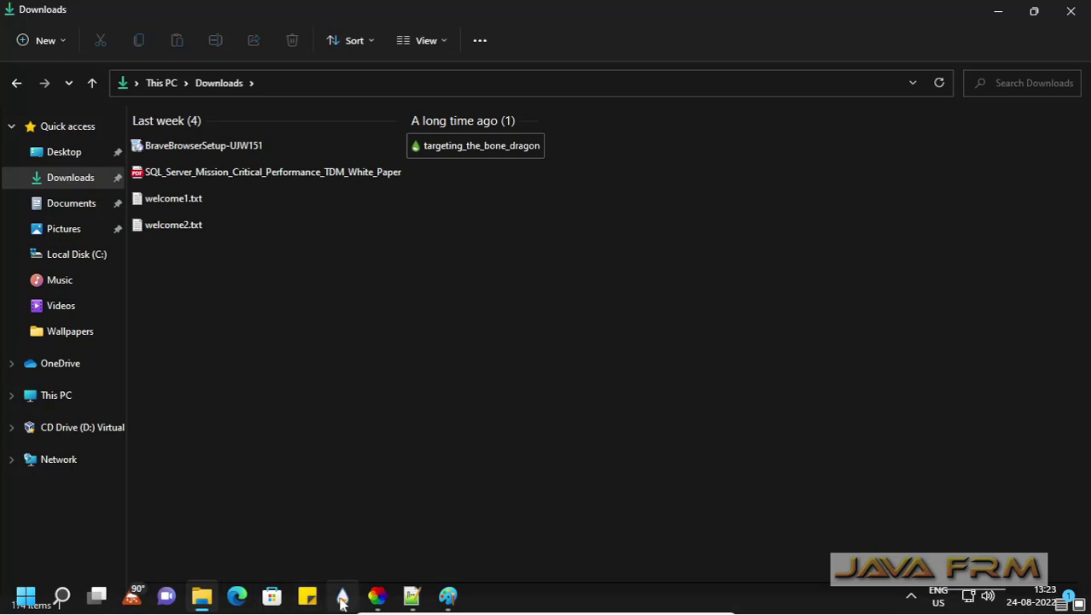
# Switch to Rainmeter and look over the Targeting The Bone Dragon skin folders and its saved layout.
pyautogui.click(341, 596)
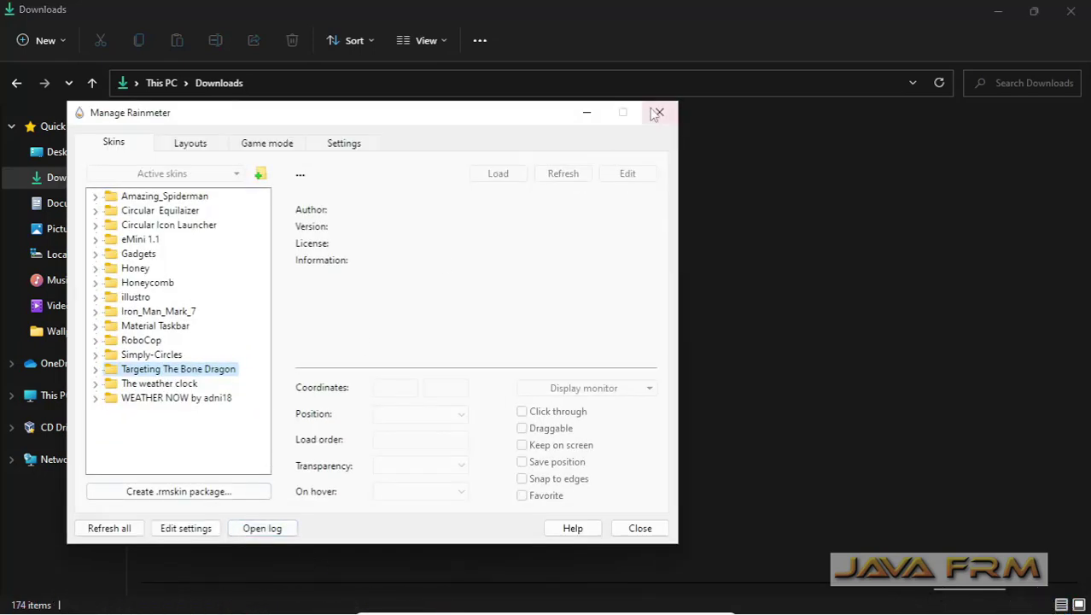
pyautogui.click(96, 370)
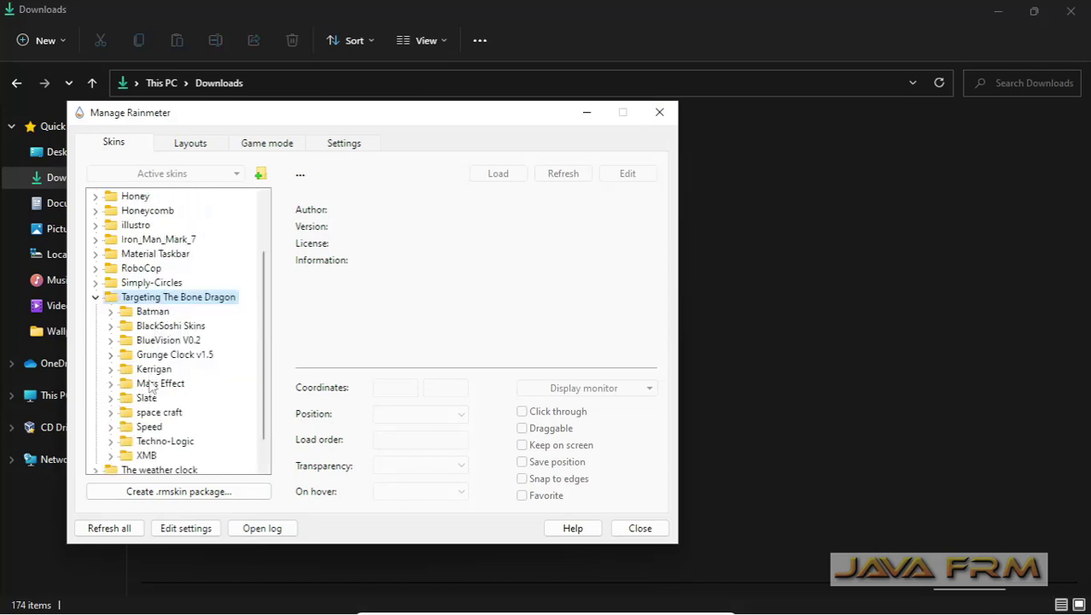
pyautogui.scroll(-1, 155, 461)
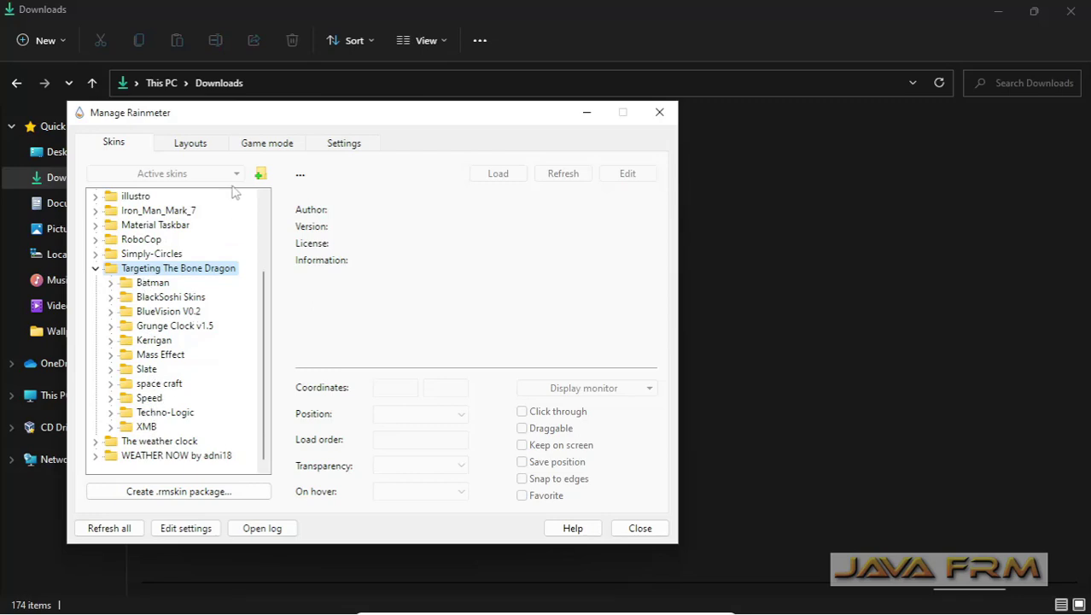
pyautogui.click(191, 144)
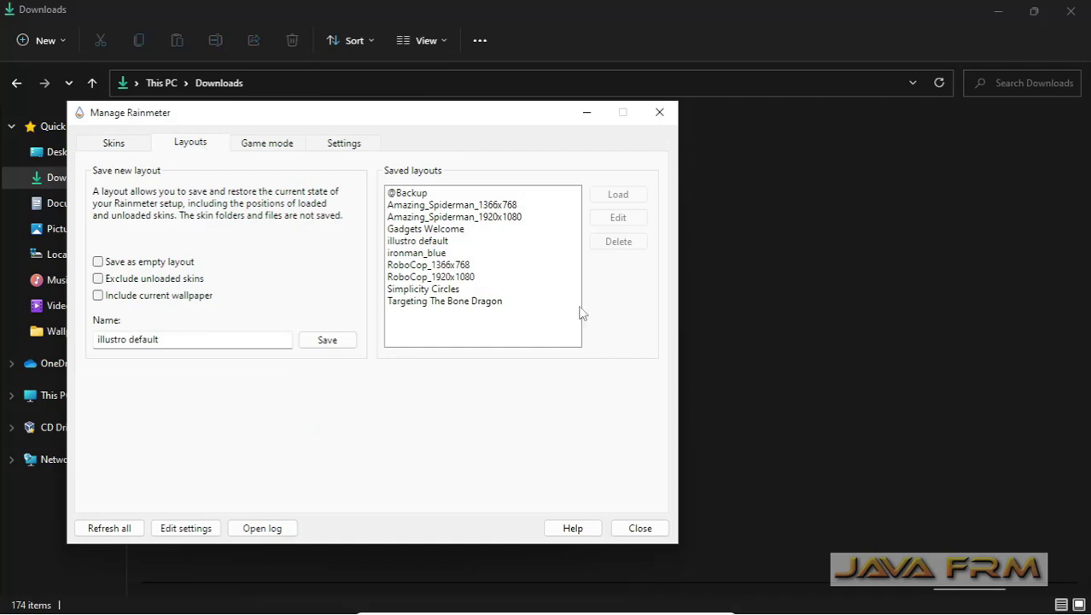
pyautogui.click(458, 302)
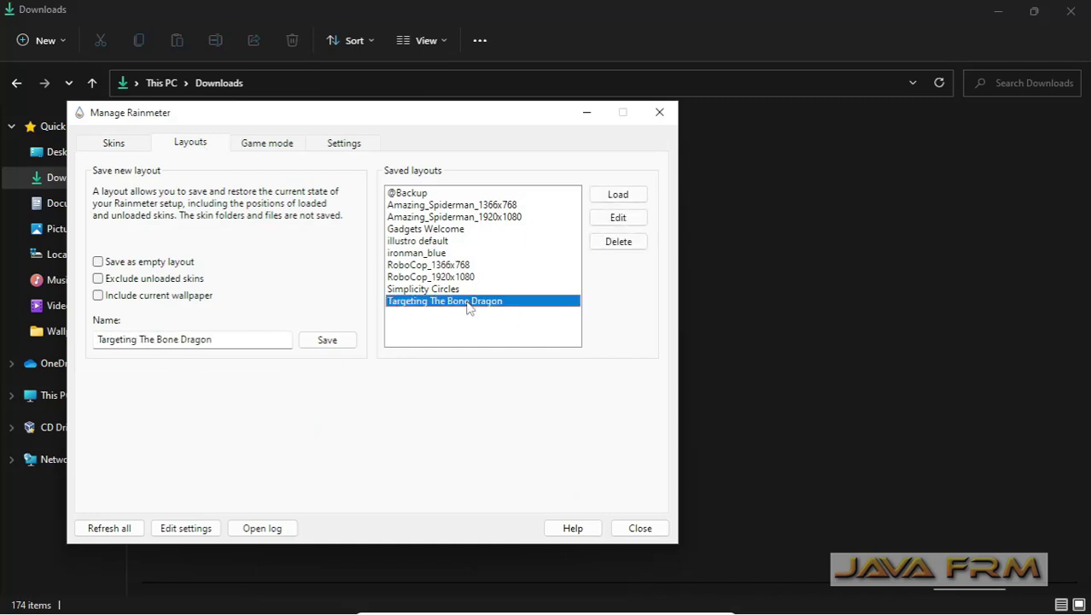
pyautogui.click(116, 143)
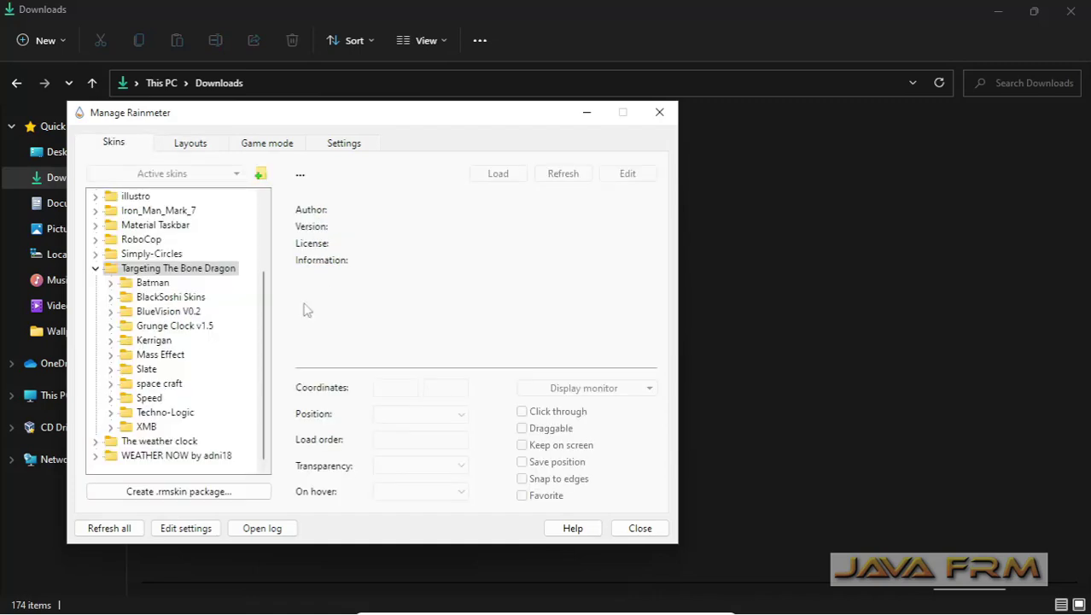
pyautogui.click(587, 113)
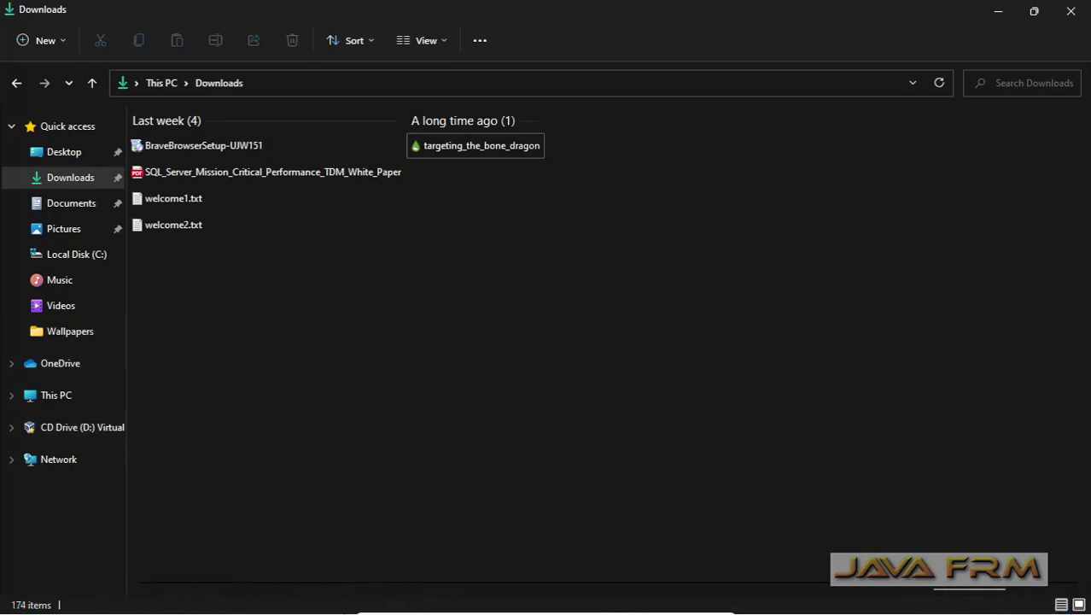
# Switch to Lively Wallpaper, set the close-up Spider-Man image beside Triangles & Light as the wallpaper, and return to the desktop.
pyautogui.click(377, 595)
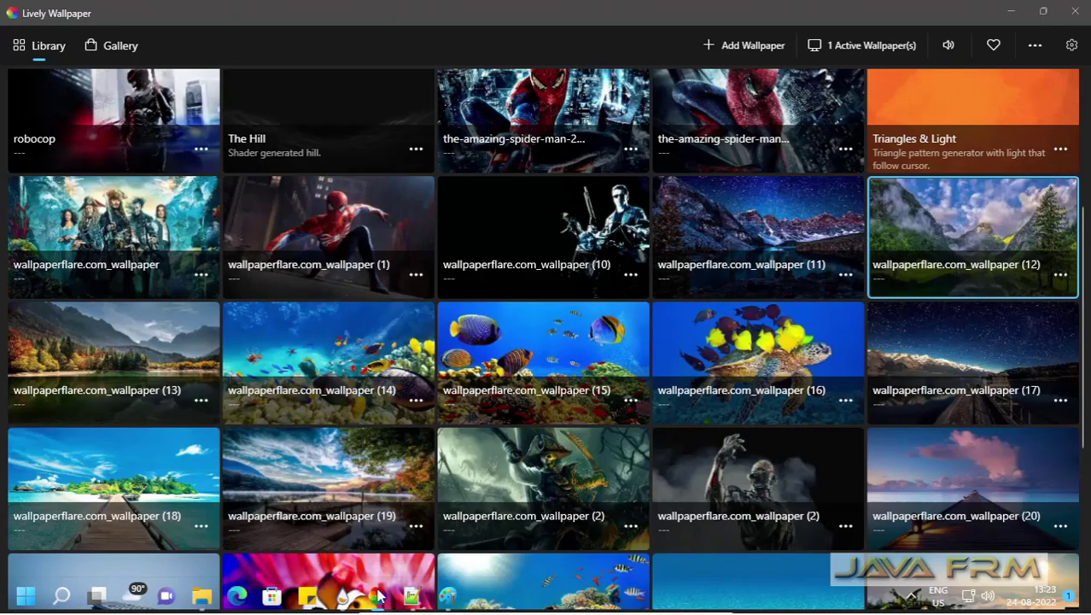
pyautogui.scroll(1, 803, 266)
pyautogui.scroll(3, 802, 267)
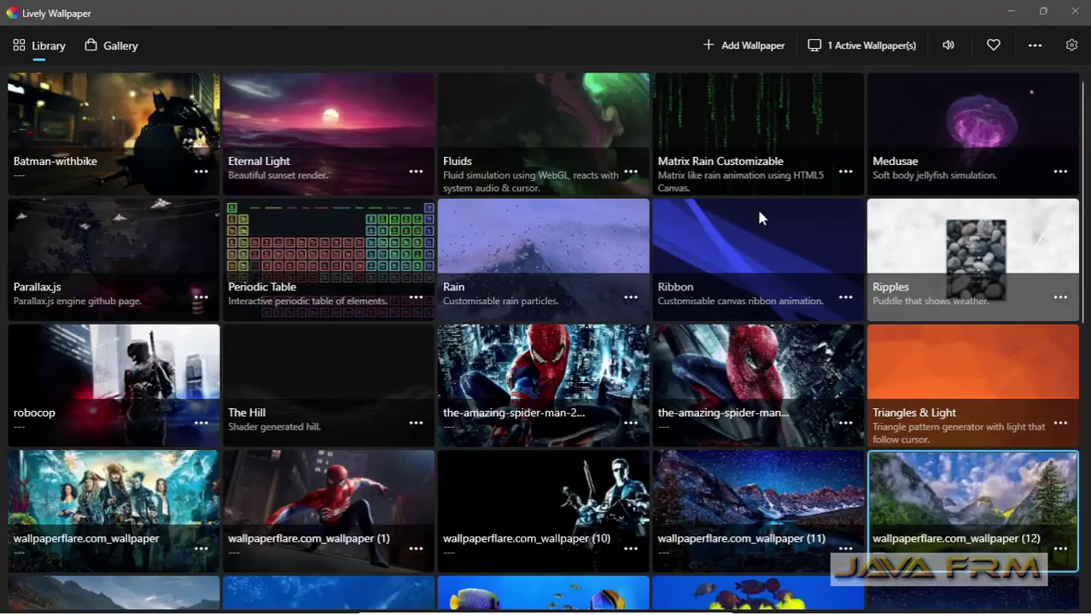
pyautogui.click(751, 372)
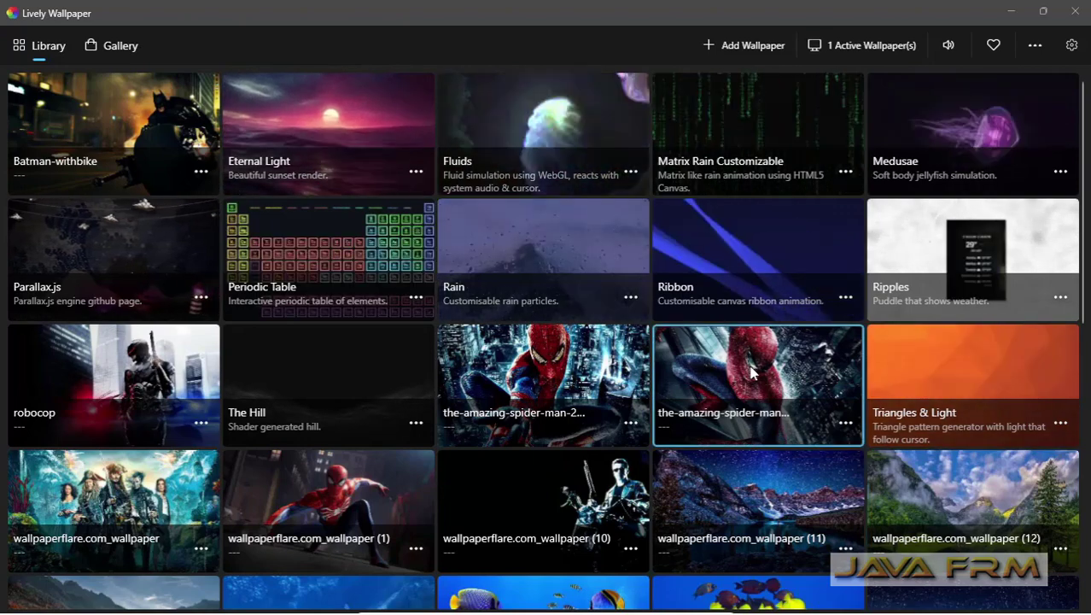
pyautogui.click(1011, 13)
pyautogui.click(1012, 14)
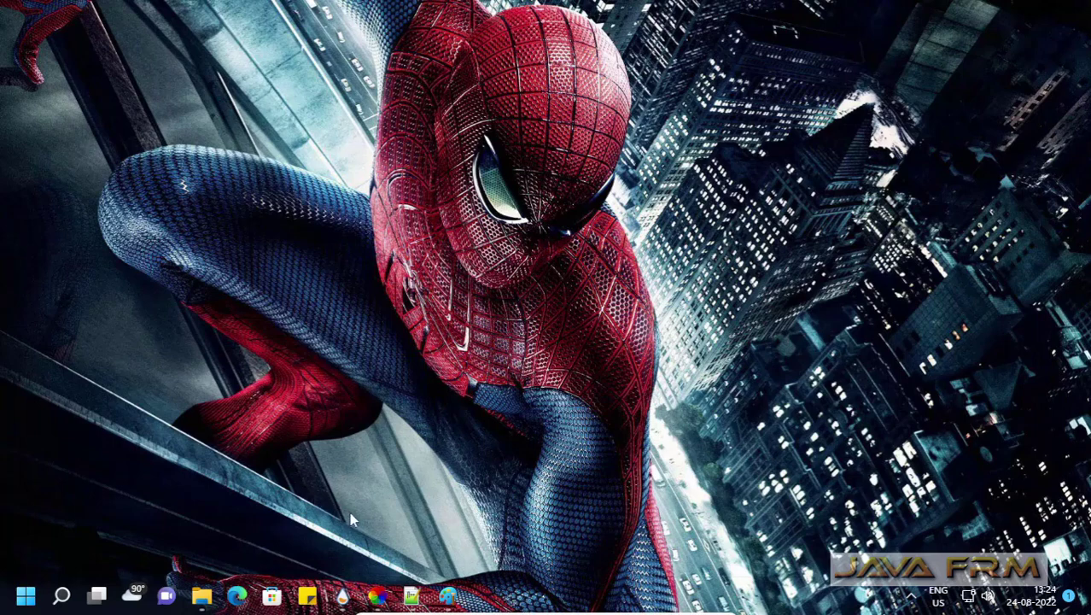
# Switch to Rainmeter, load the saved Targeting The Bone Dragon layout, and minimize the manager window.
pyautogui.click(342, 598)
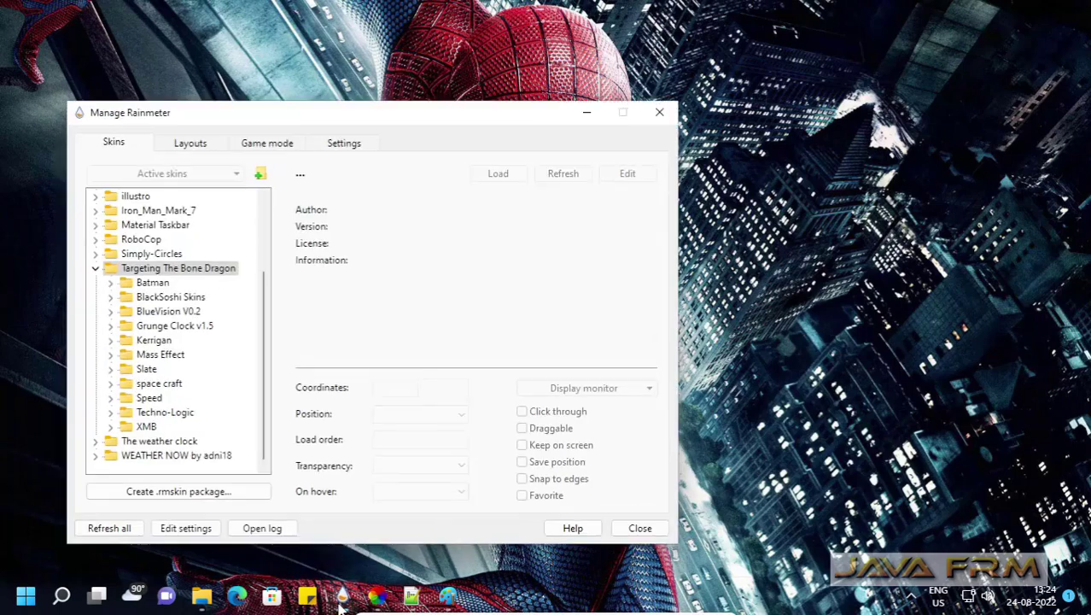
pyautogui.click(189, 144)
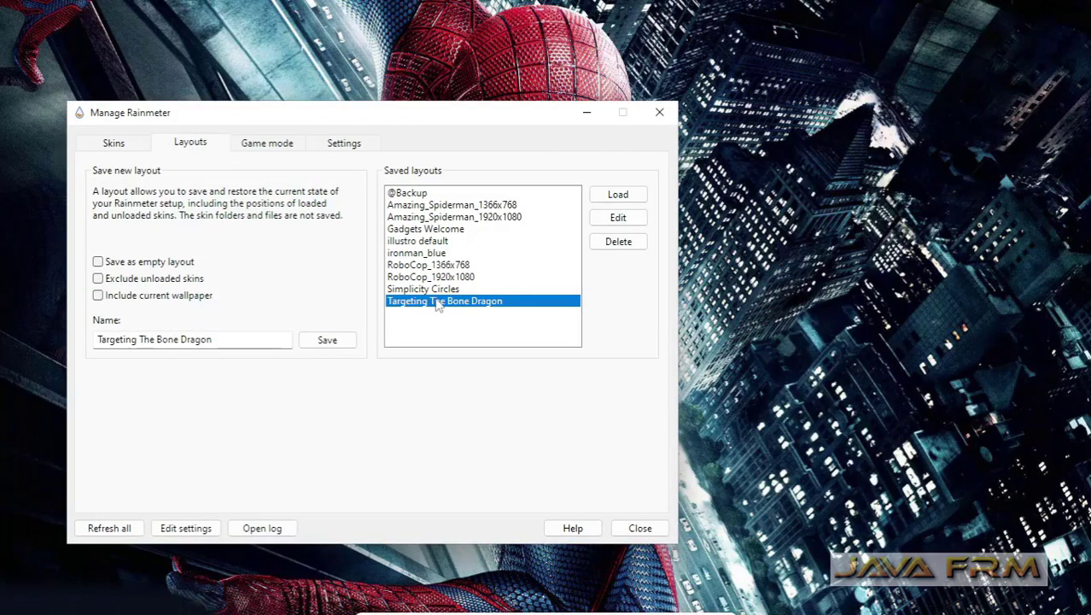
pyautogui.click(618, 197)
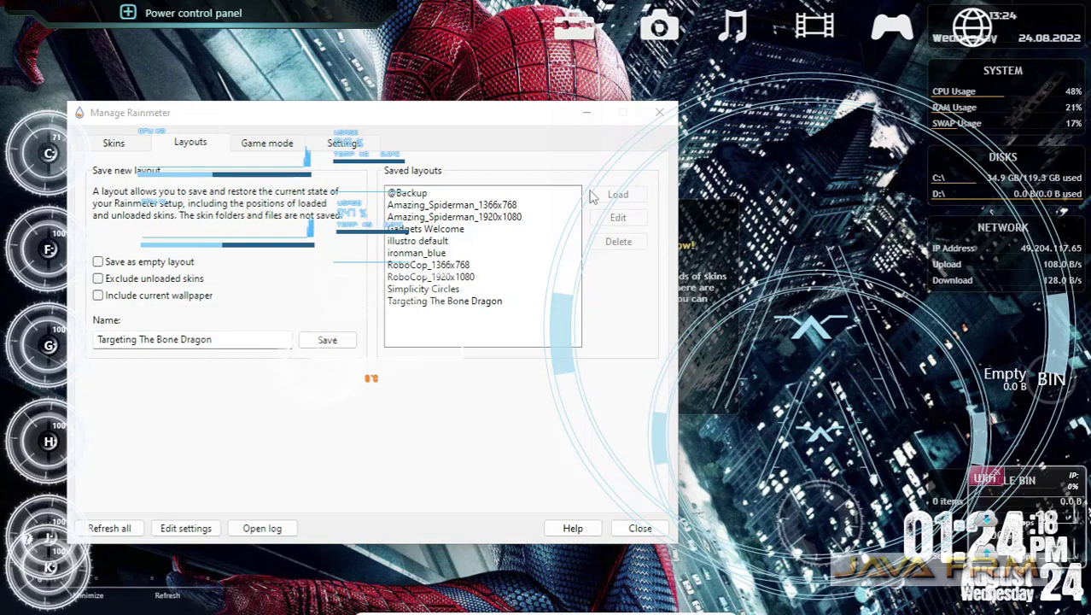
pyautogui.moveTo(508, 123); pyautogui.dragTo(547, 177)
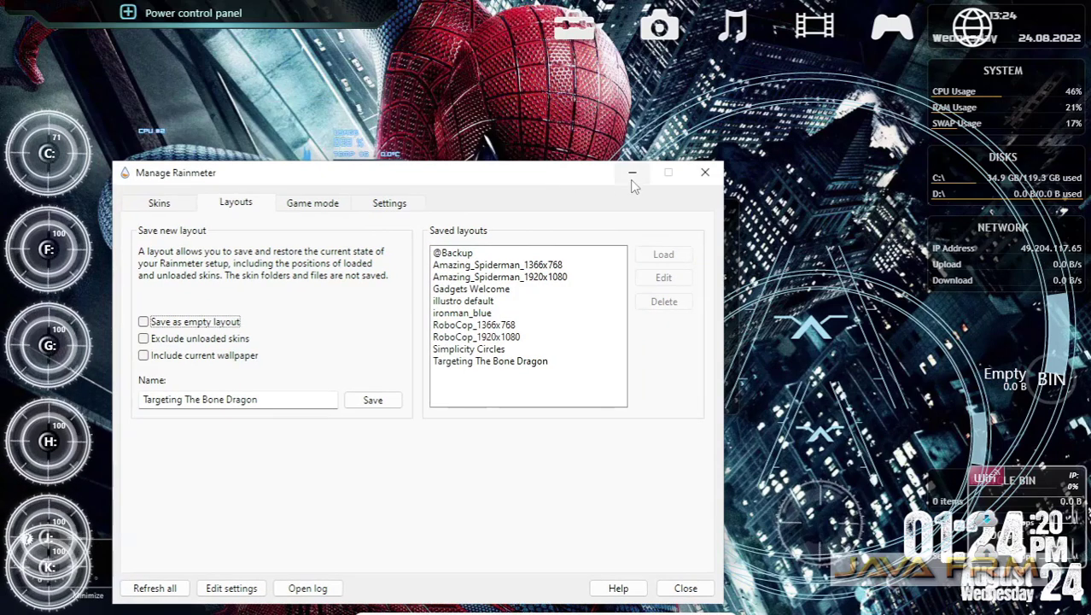
pyautogui.click(628, 167)
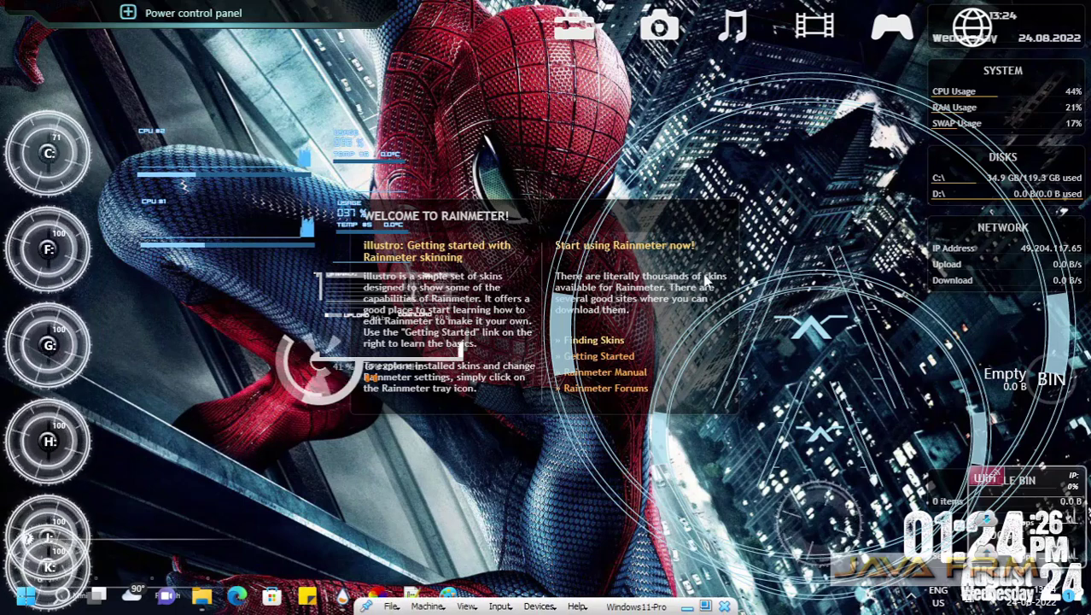
# Unload the illustro Welcome skin from the desktop.
pyautogui.rightClick(617, 213)
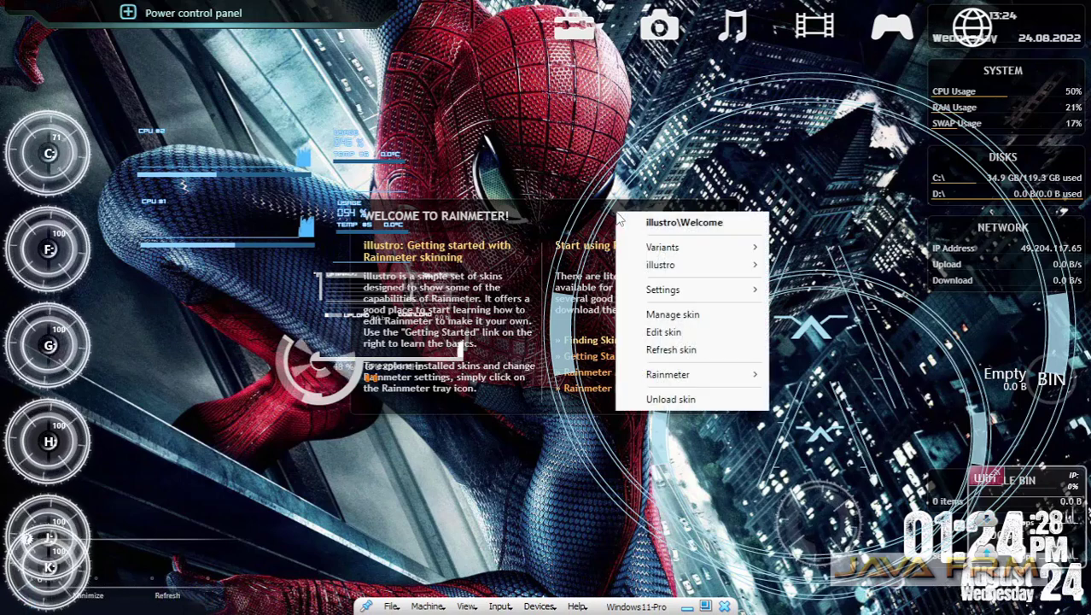
pyautogui.click(679, 400)
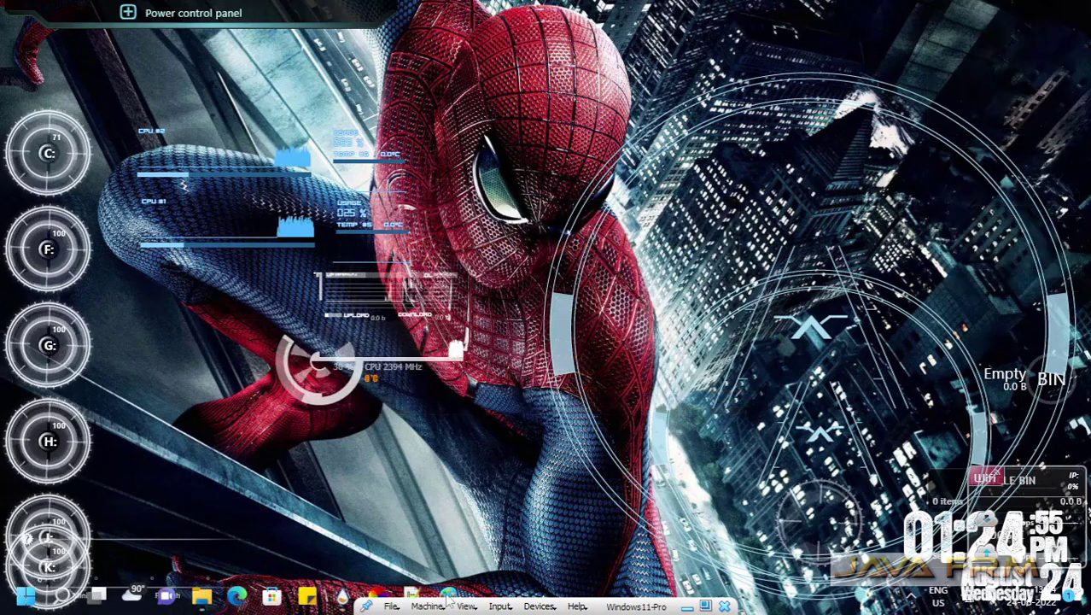
pyautogui.click(448, 596)
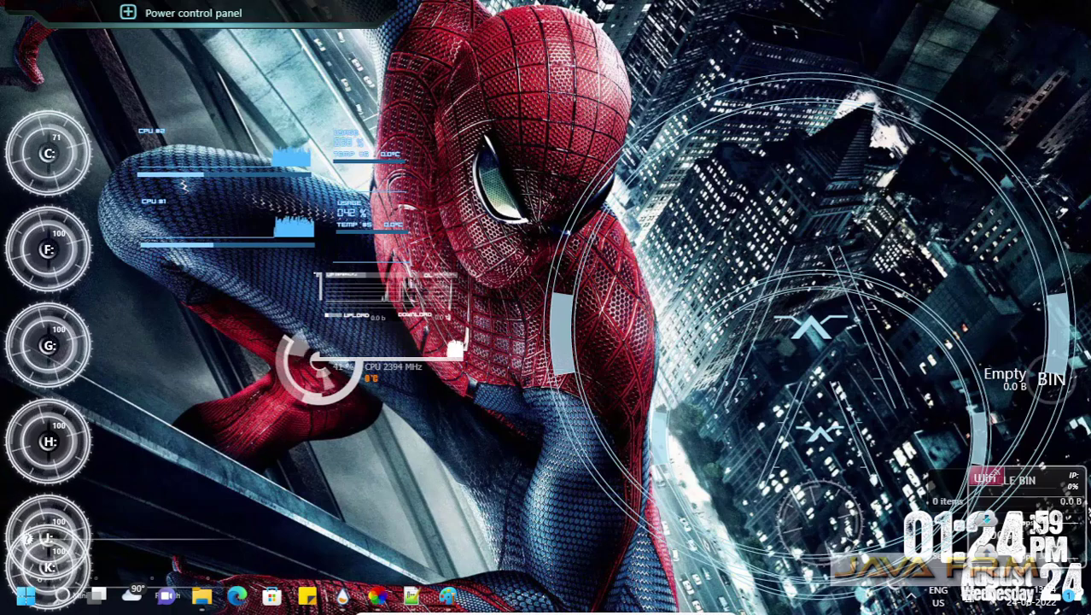
# Arrange the desktop skins with the clock in the upper-right corner, the WiFi meter at the lower left-centre, and the CPU gauge near the drive gauges.
pyautogui.moveTo(1024, 498); pyautogui.dragTo(1025, 35)
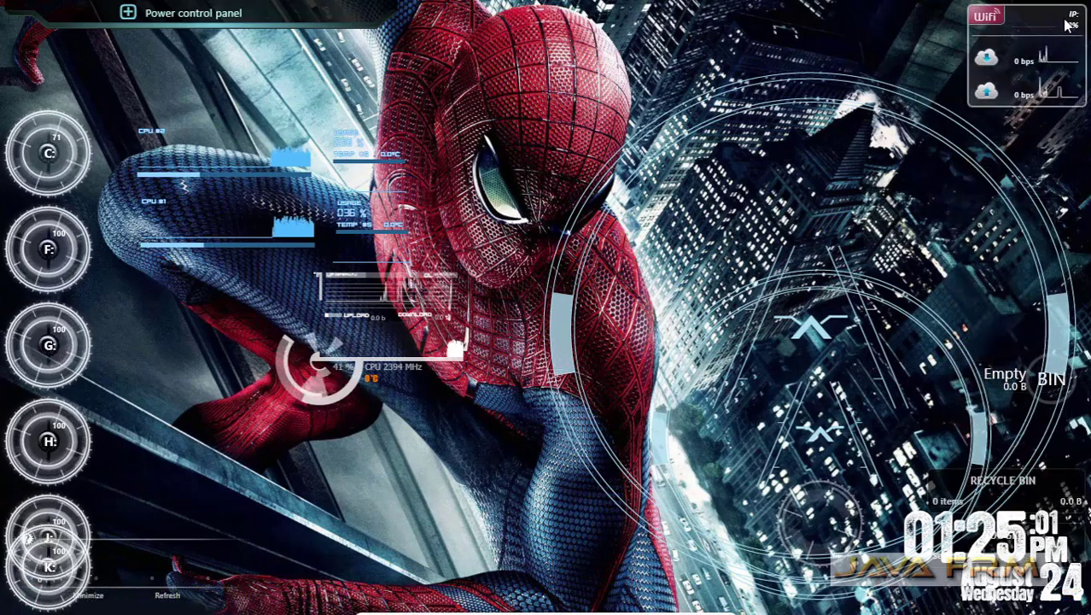
pyautogui.moveTo(1008, 533); pyautogui.dragTo(904, 380)
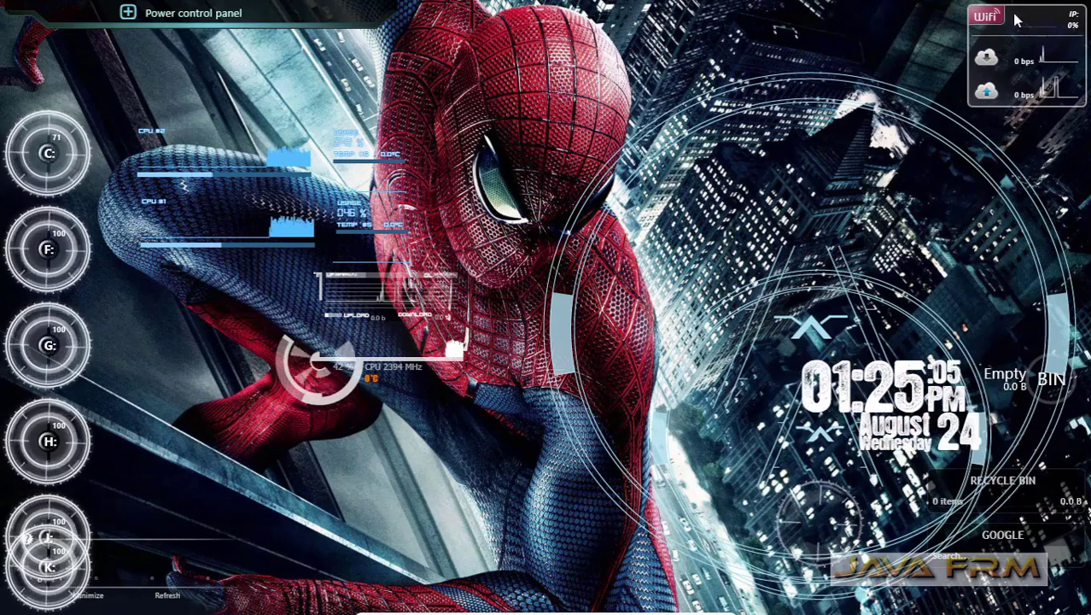
pyautogui.moveTo(1015, 21); pyautogui.dragTo(624, 469)
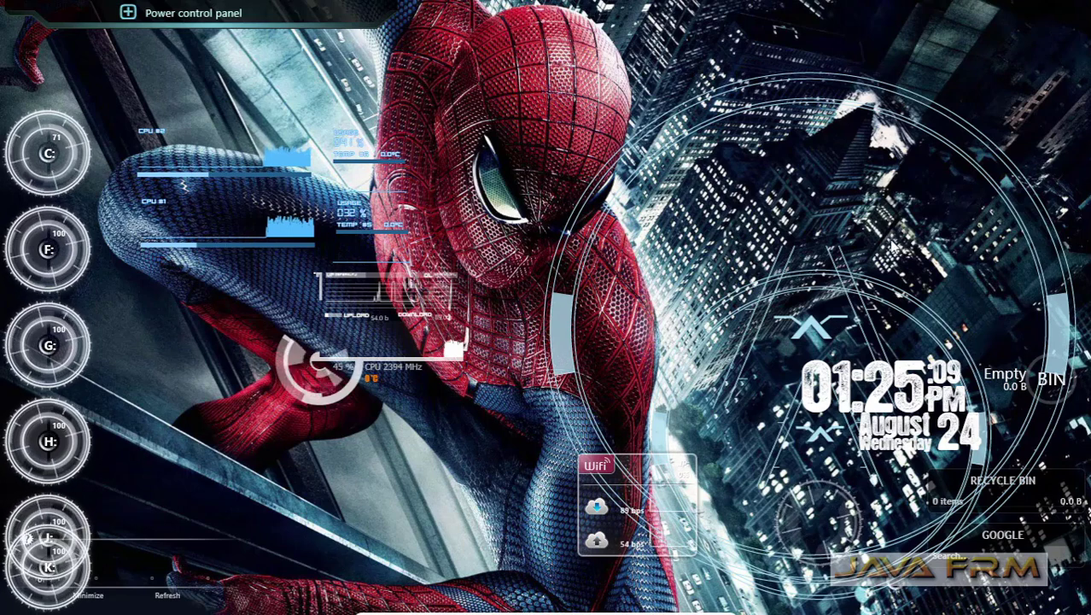
pyautogui.moveTo(884, 389); pyautogui.dragTo(985, 27)
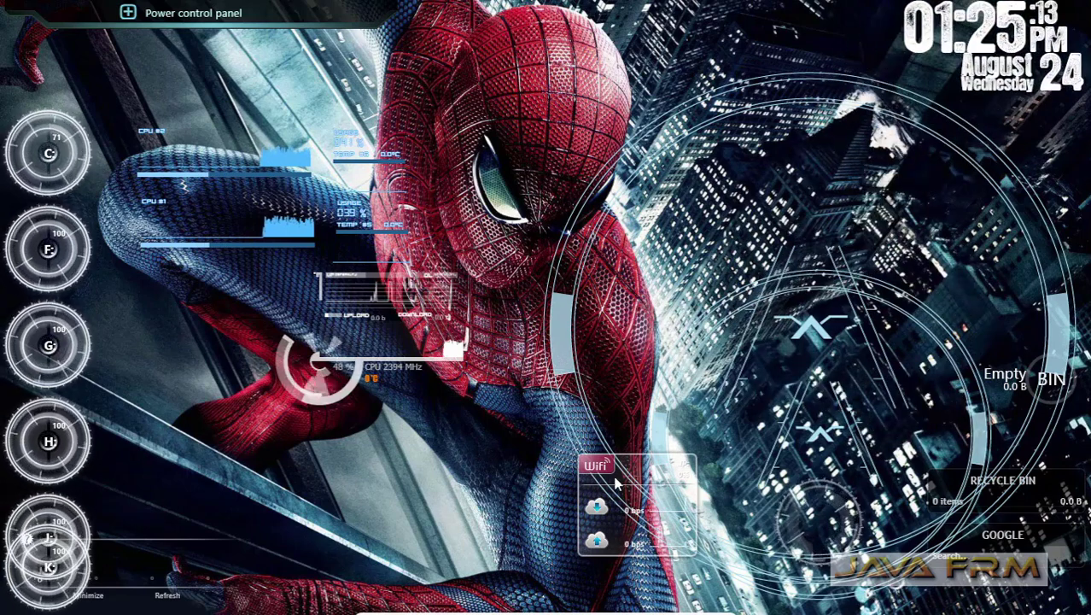
pyautogui.moveTo(632, 474); pyautogui.dragTo(360, 481)
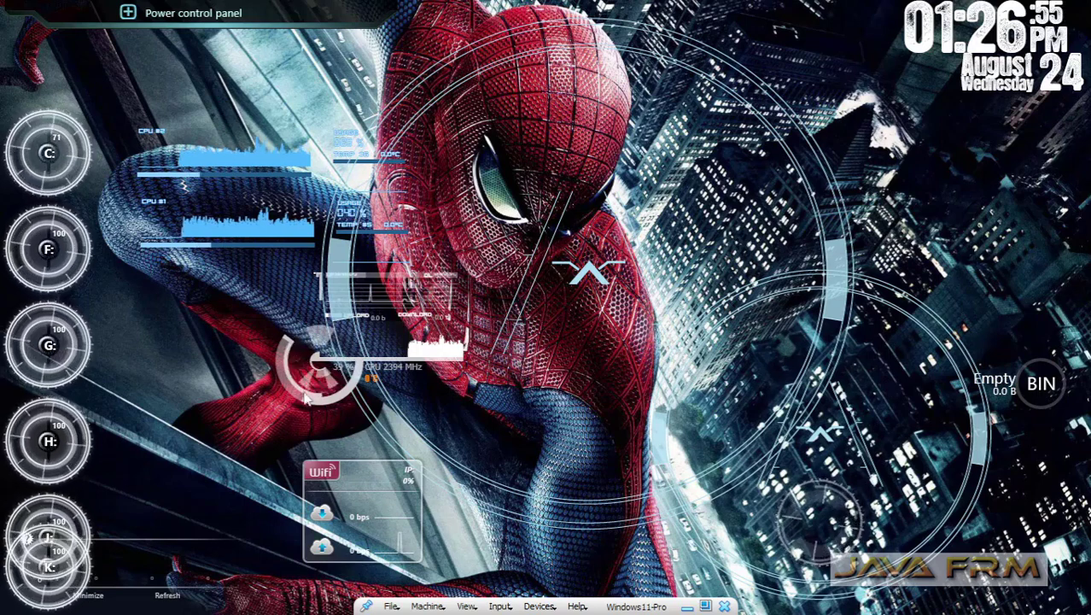
pyautogui.moveTo(304, 397); pyautogui.dragTo(160, 396)
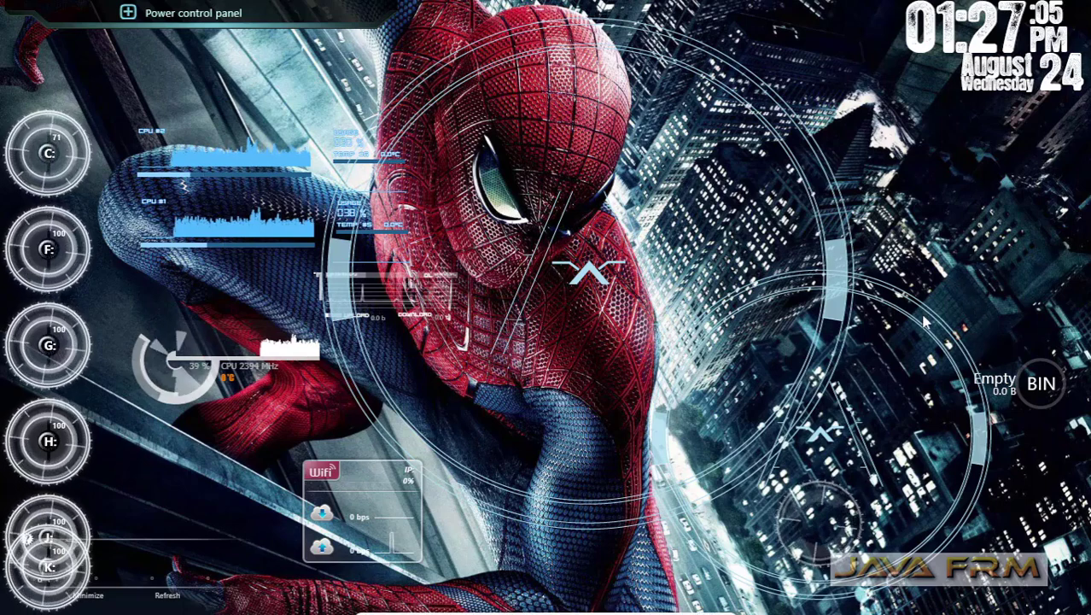
pyautogui.click(1018, 383)
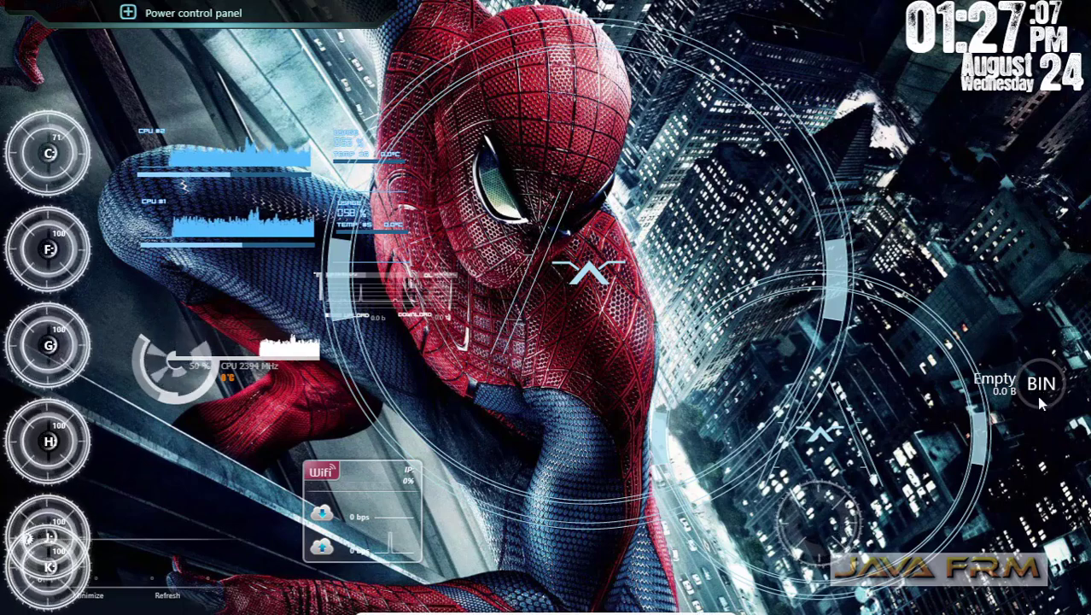
# Try out the Recycle Bin skin by opening the bin, closing its windows, and opening it again.
pyautogui.click(1006, 392)
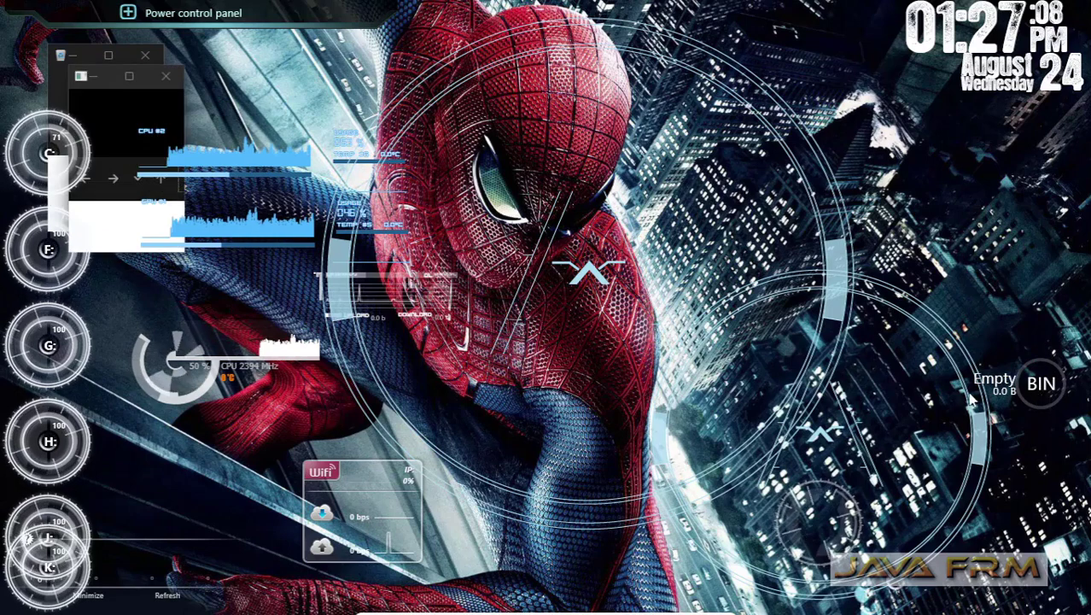
pyautogui.click(163, 76)
pyautogui.click(147, 56)
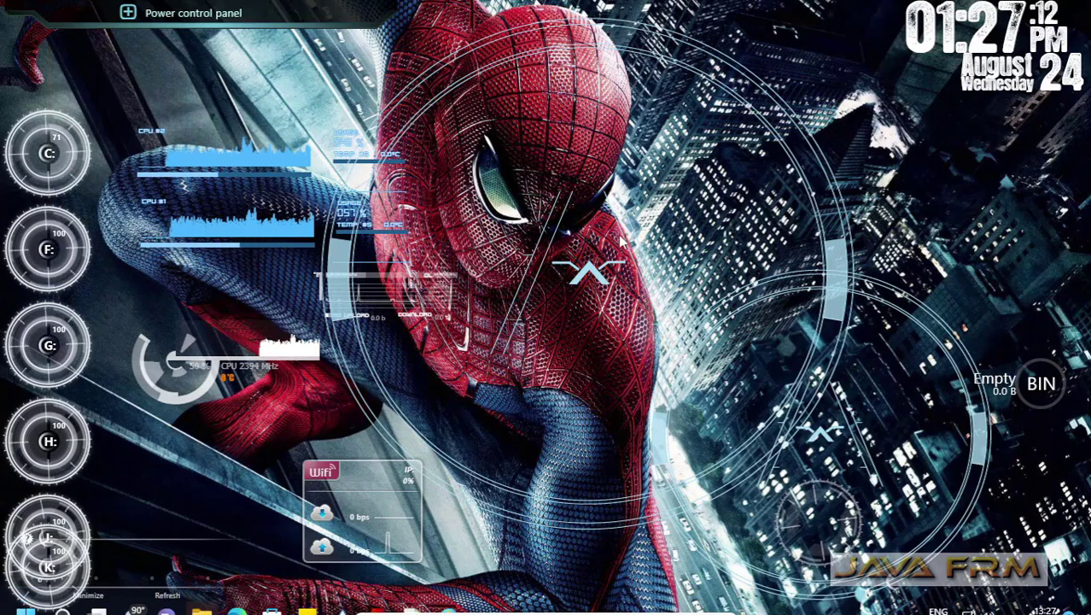
pyautogui.click(1006, 388)
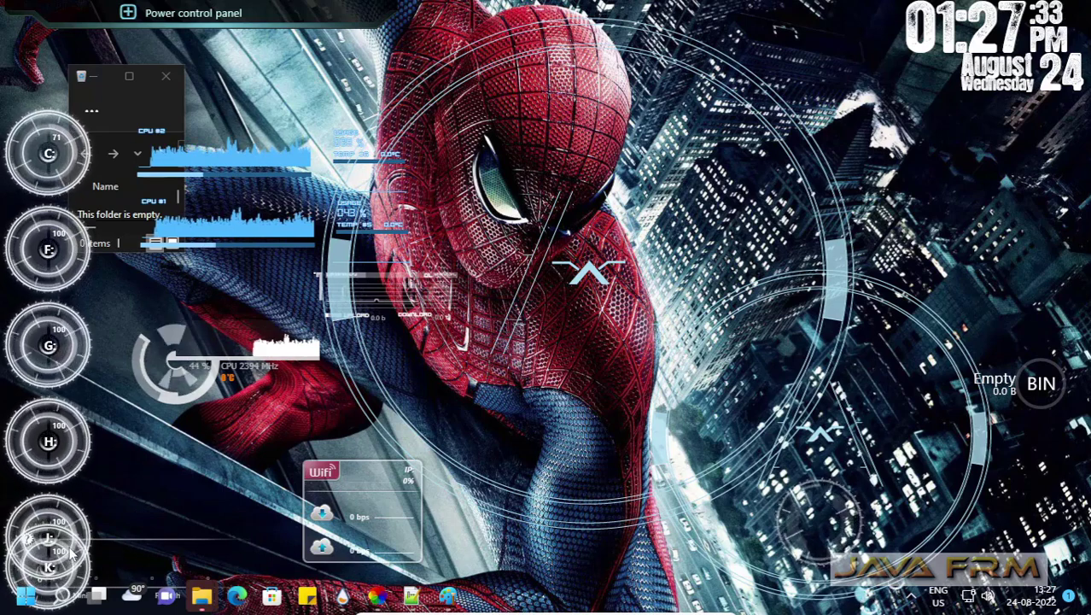
# Move the K: drive gauge off the J: gauge to its upper right, and close the Recycle Bin windows.
pyautogui.moveTo(64, 553); pyautogui.dragTo(196, 473)
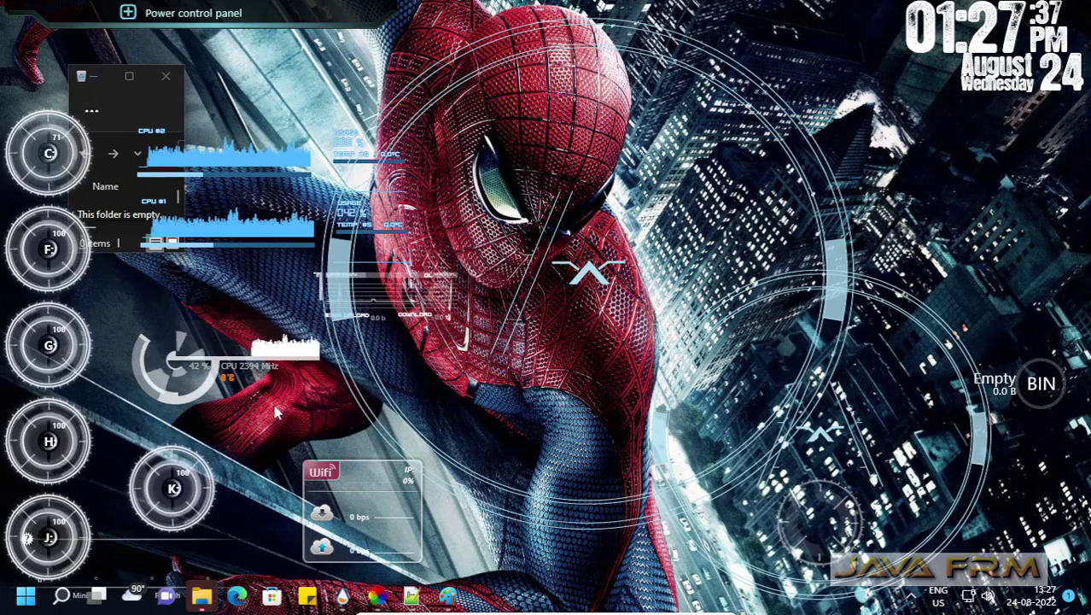
pyautogui.click(166, 76)
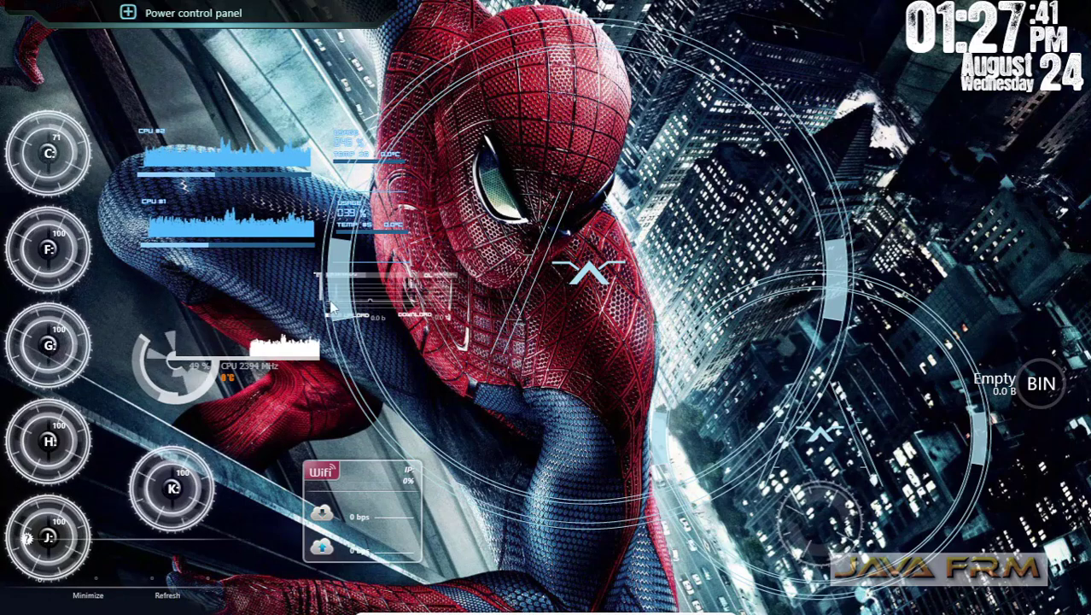
pyautogui.click(1044, 401)
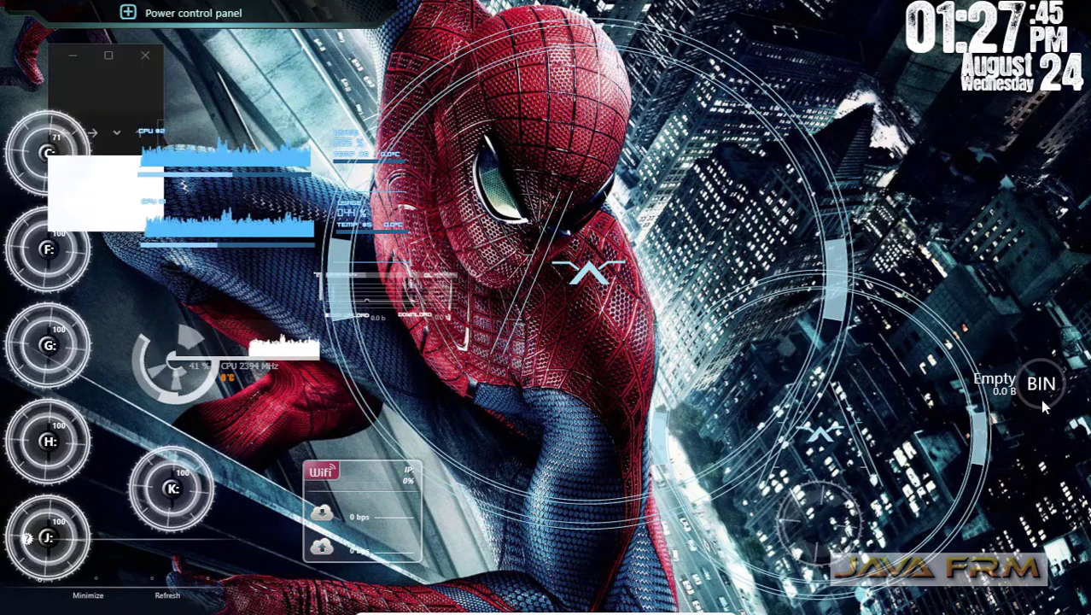
pyautogui.click(147, 58)
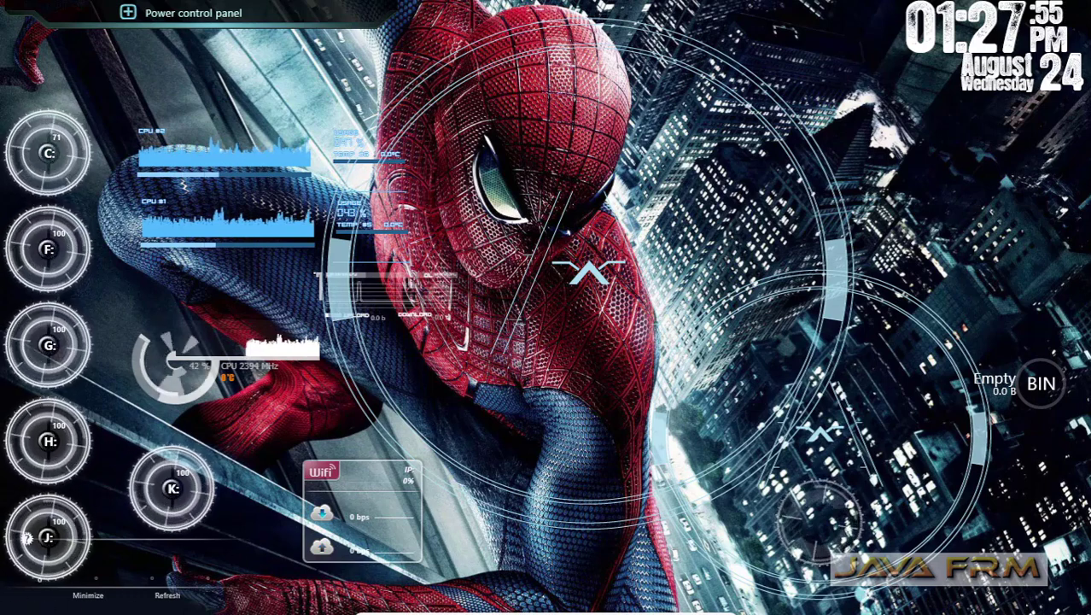
# Load the xmb.ini skin from Targeting The Bone Dragon's XMB folder and shift its icon bar left, clear of the clock.
pyautogui.click(341, 596)
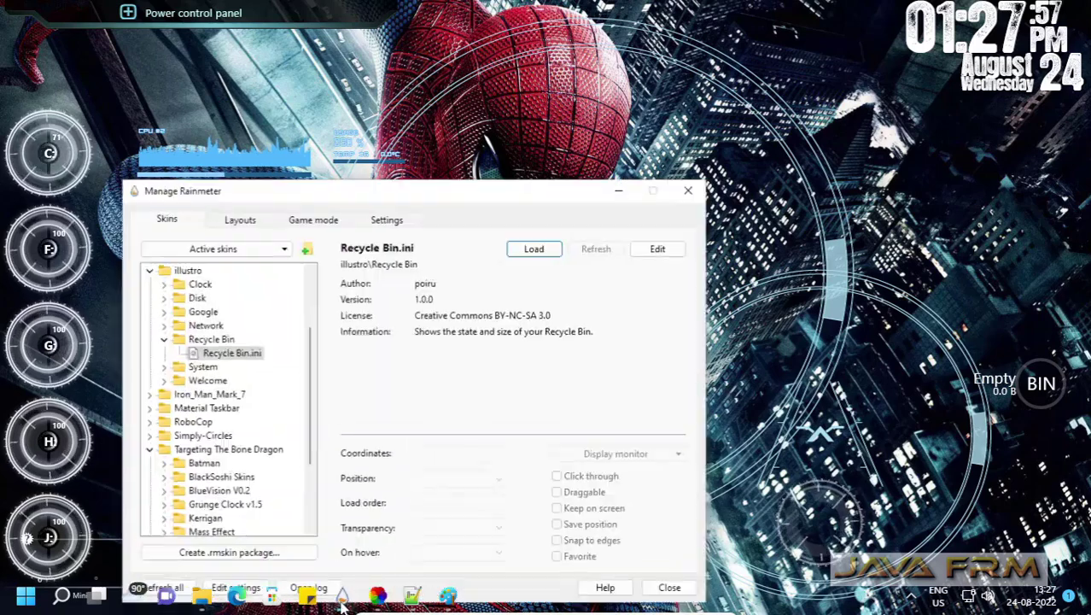
pyautogui.click(141, 256)
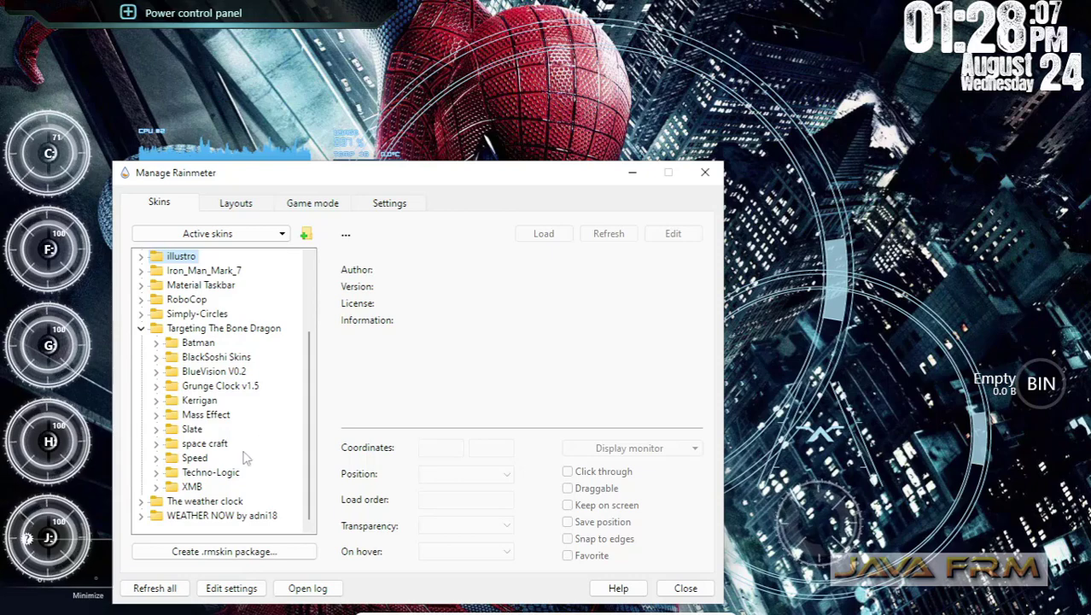
pyautogui.click(156, 487)
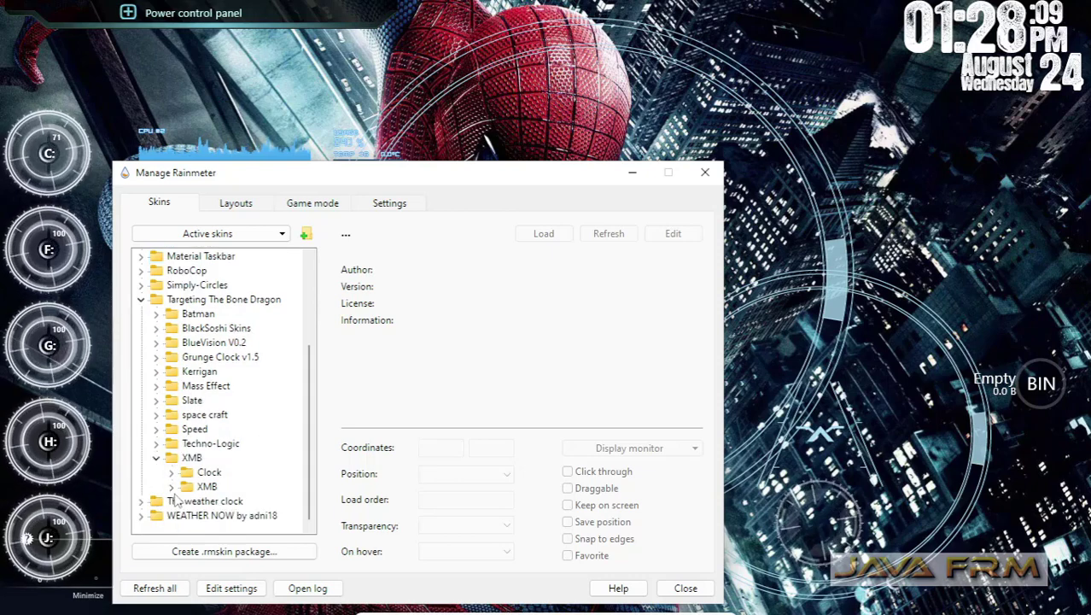
pyautogui.click(172, 487)
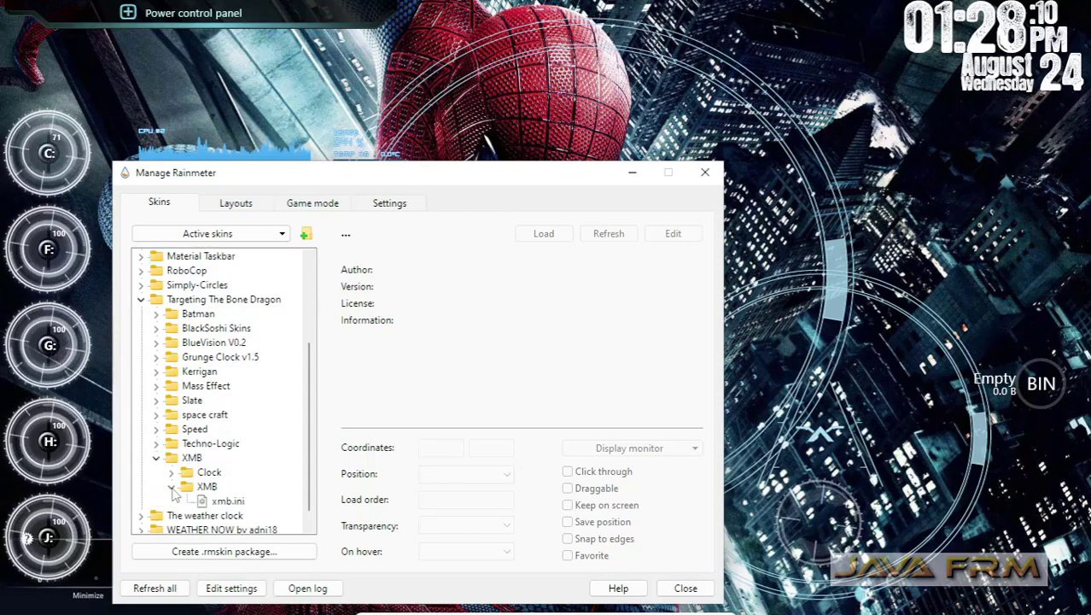
pyautogui.click(226, 502)
pyautogui.click(544, 234)
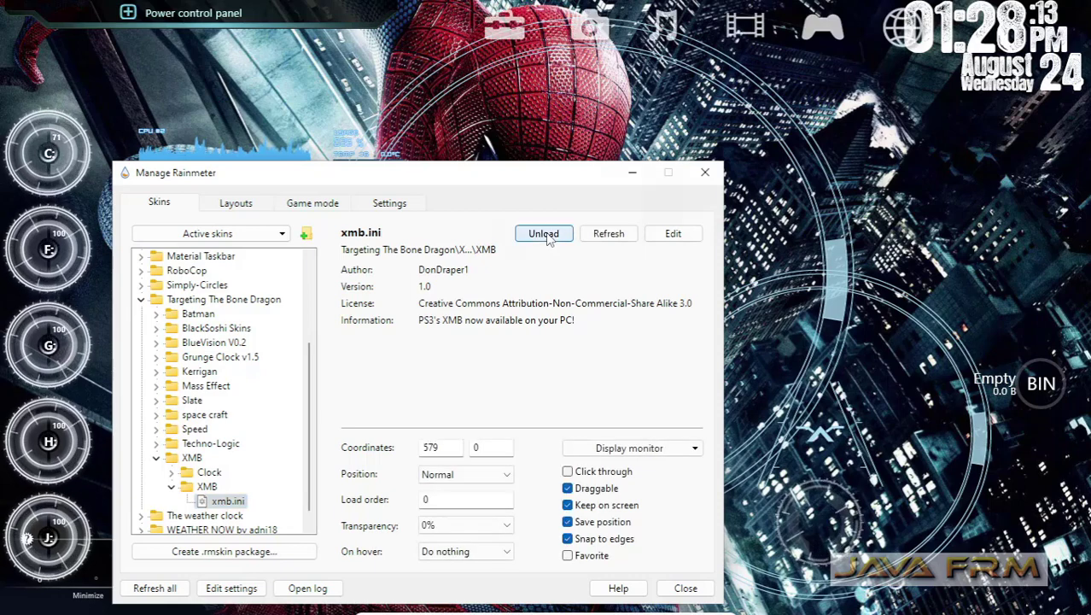
pyautogui.click(633, 176)
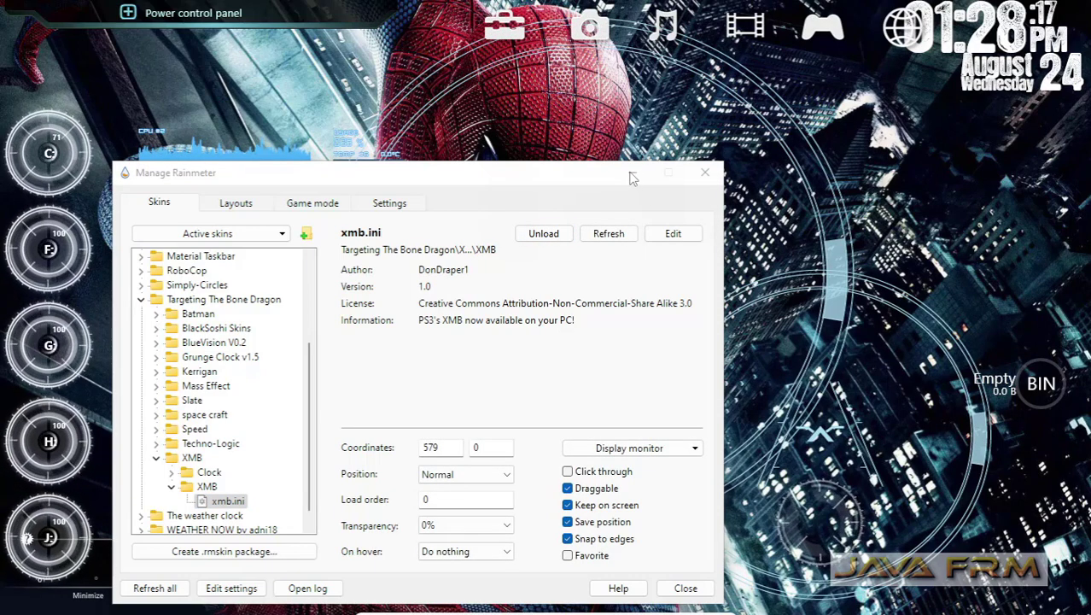
pyautogui.click(515, 191)
pyautogui.click(633, 176)
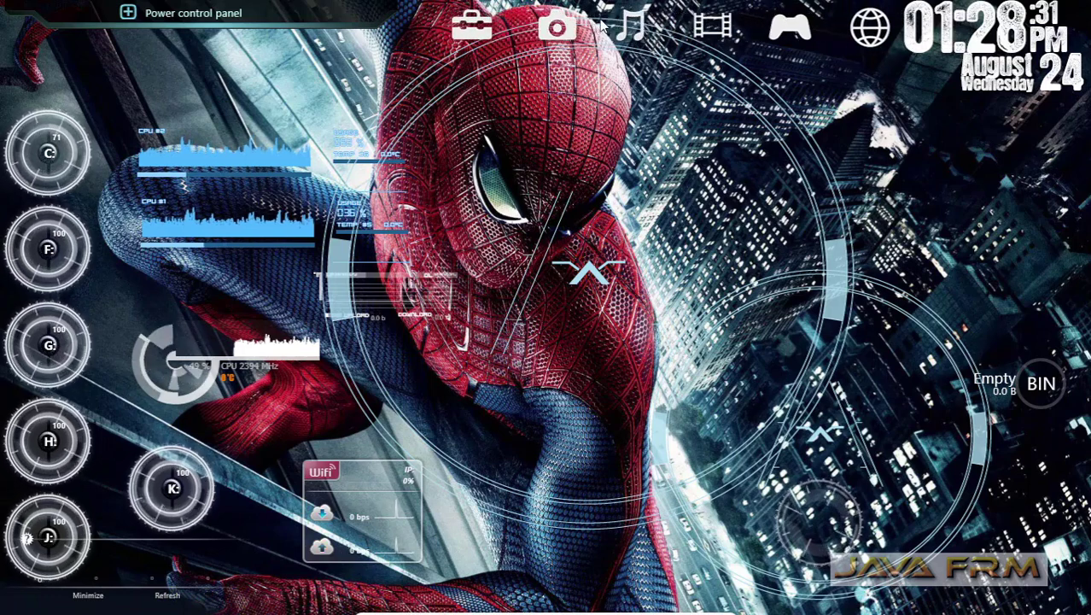
# Expand the power control panel and move the upload/download meter directly below the clock.
pyautogui.click(128, 13)
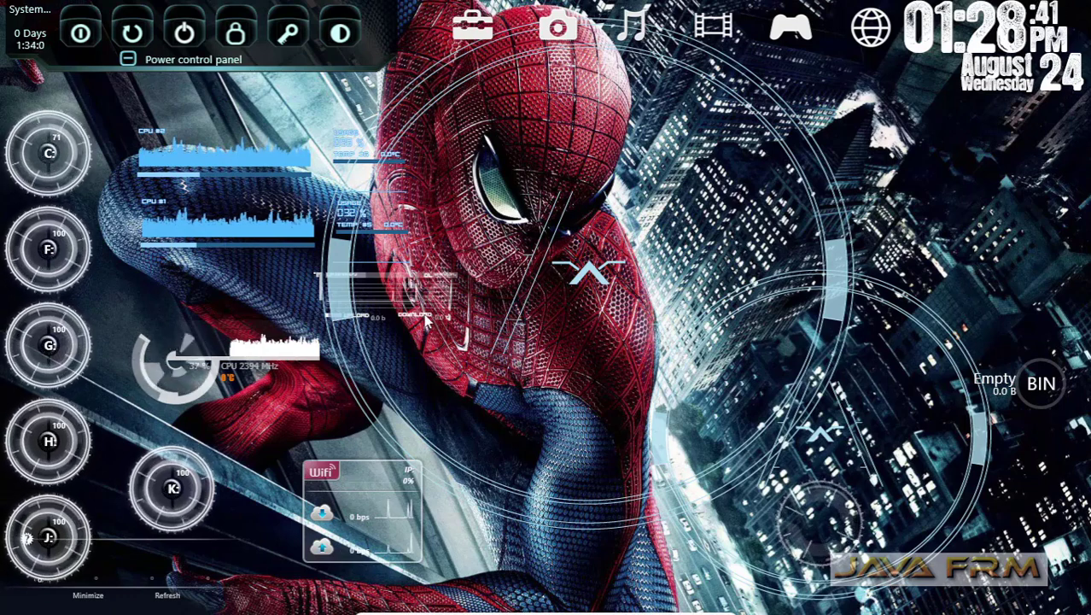
pyautogui.moveTo(430, 323); pyautogui.dragTo(1020, 183)
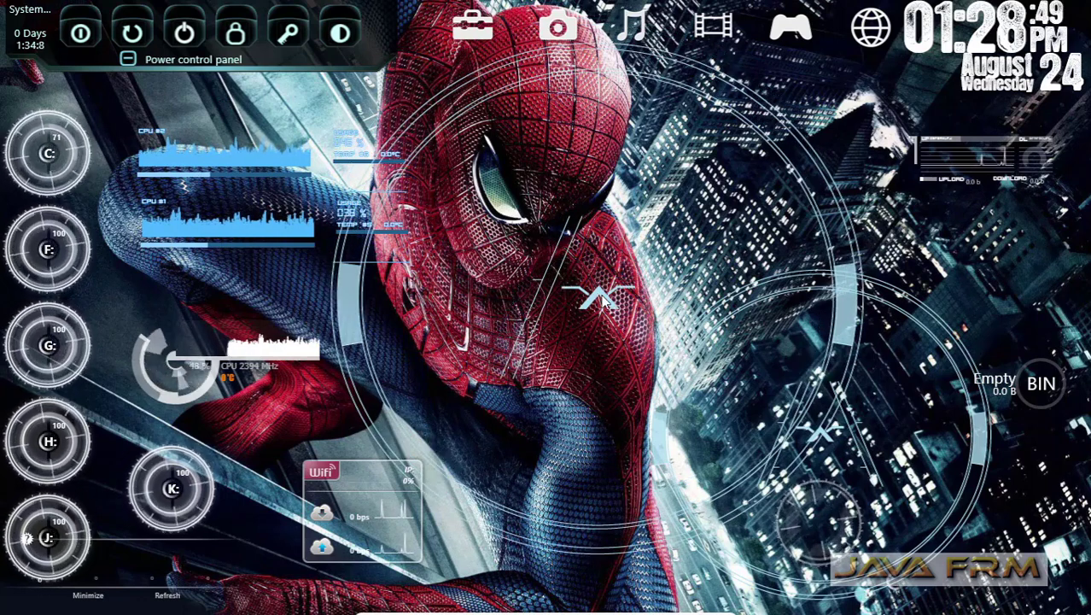
# Move the CPU #2 graph up and the CPU #1 graph down, and shift the WiFi meter slightly up and left.
pyautogui.moveTo(350, 147); pyautogui.dragTo(340, 137)
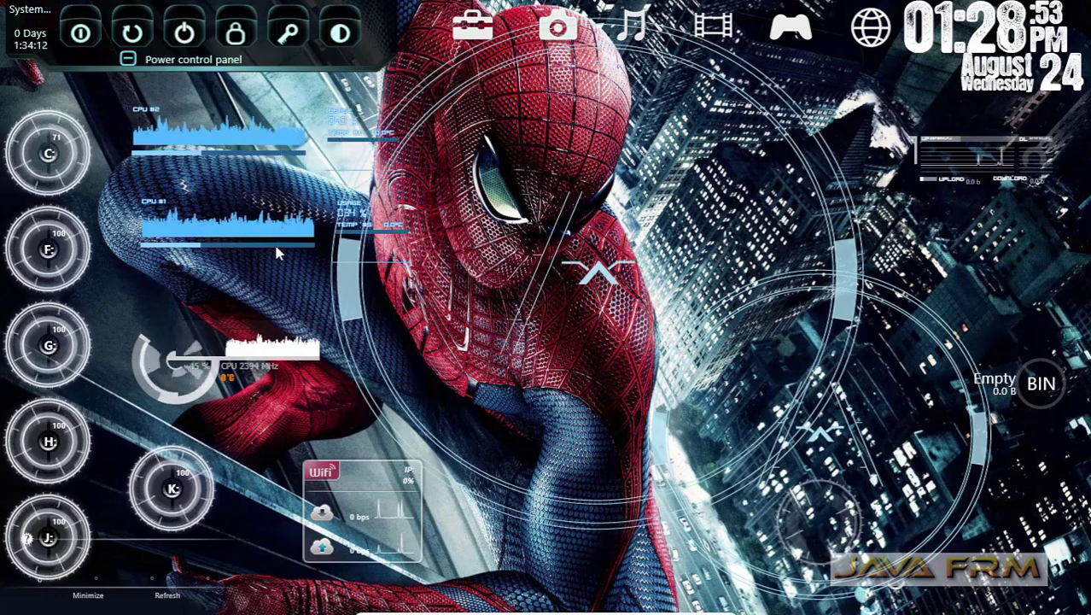
pyautogui.moveTo(264, 236); pyautogui.dragTo(251, 259)
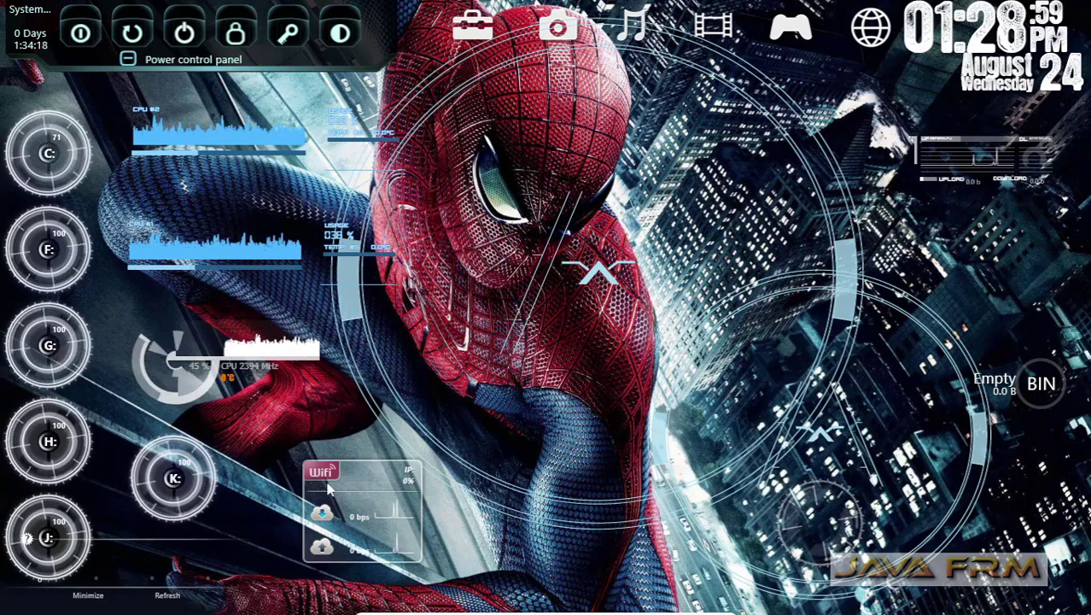
pyautogui.moveTo(342, 476); pyautogui.dragTo(305, 466)
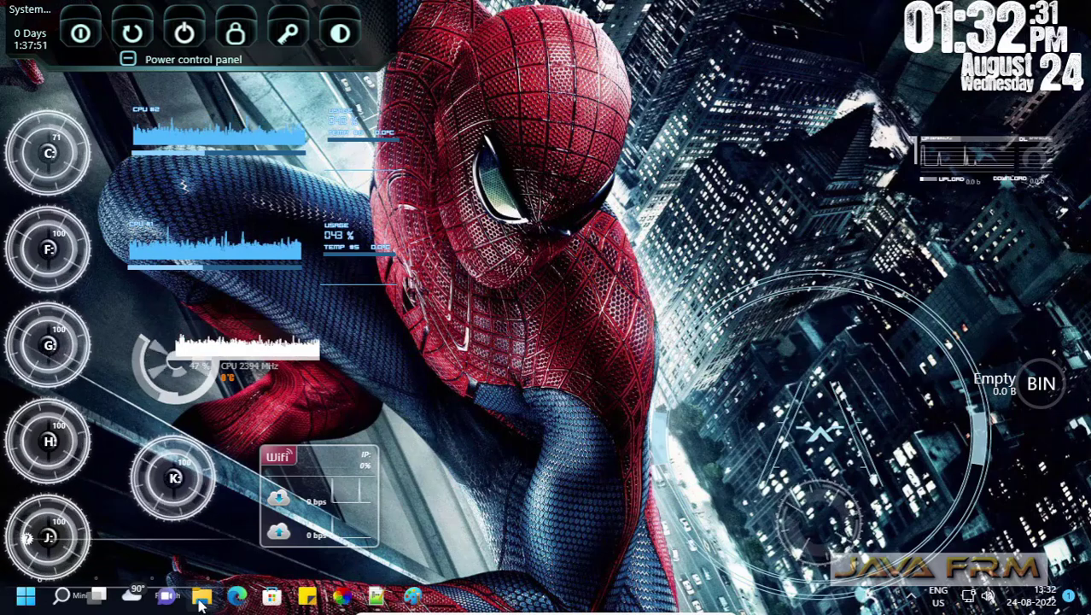
# Open the Rainmeter manager and expand the space craft skins folder under Targeting The Bone Dragon.
pyautogui.moveTo(331, 605)
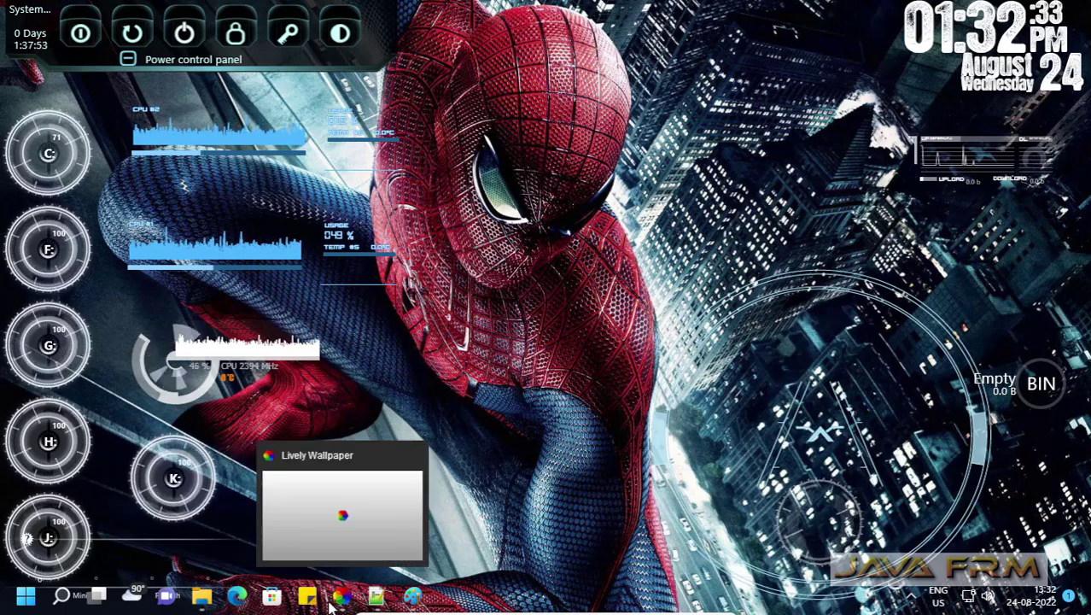
pyautogui.click(911, 596)
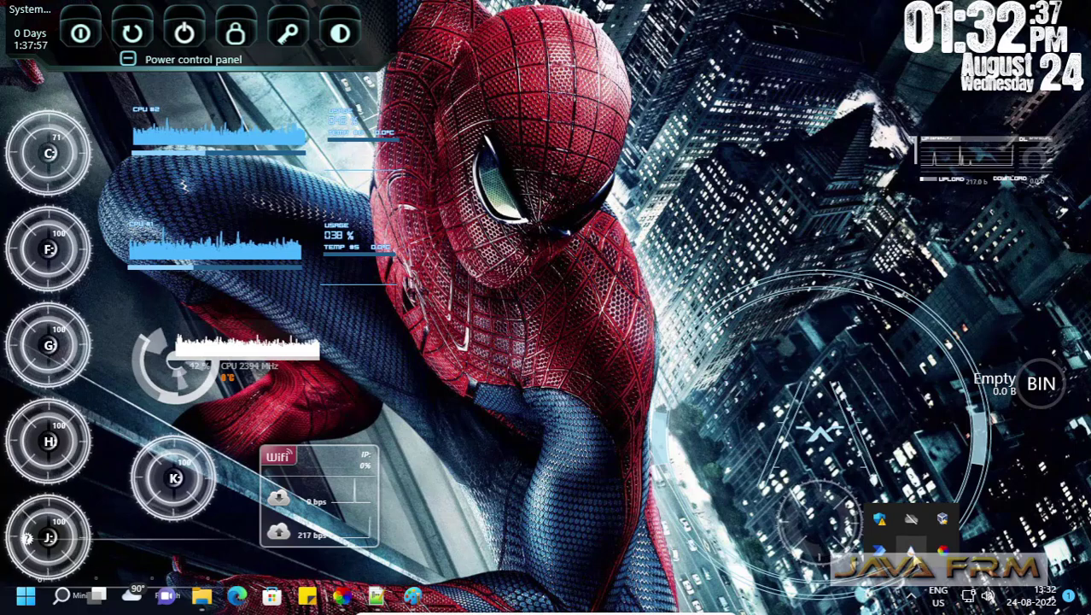
pyautogui.click(911, 551)
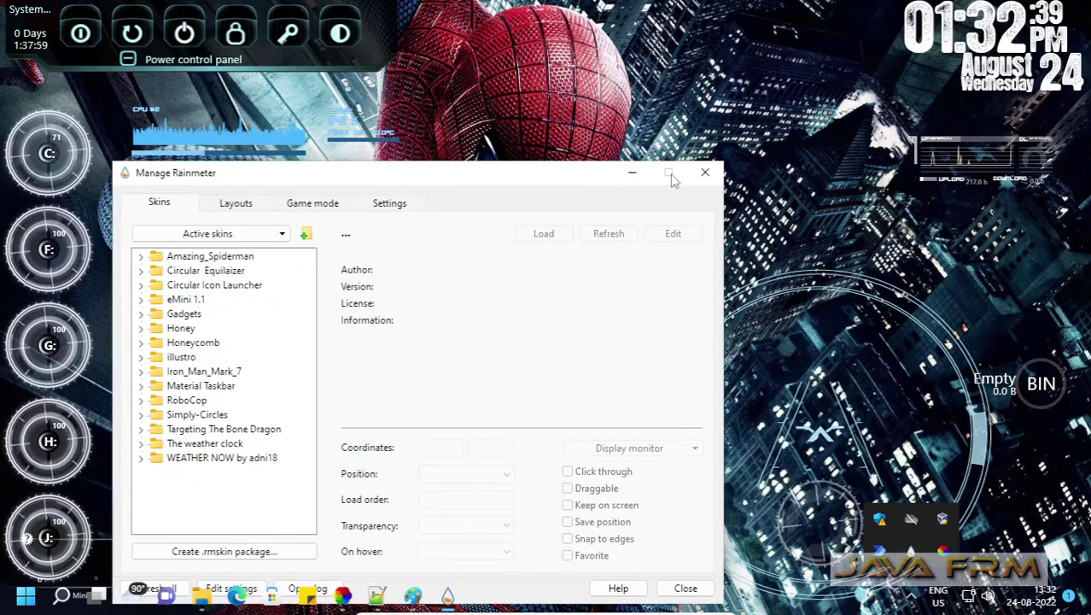
pyautogui.click(141, 429)
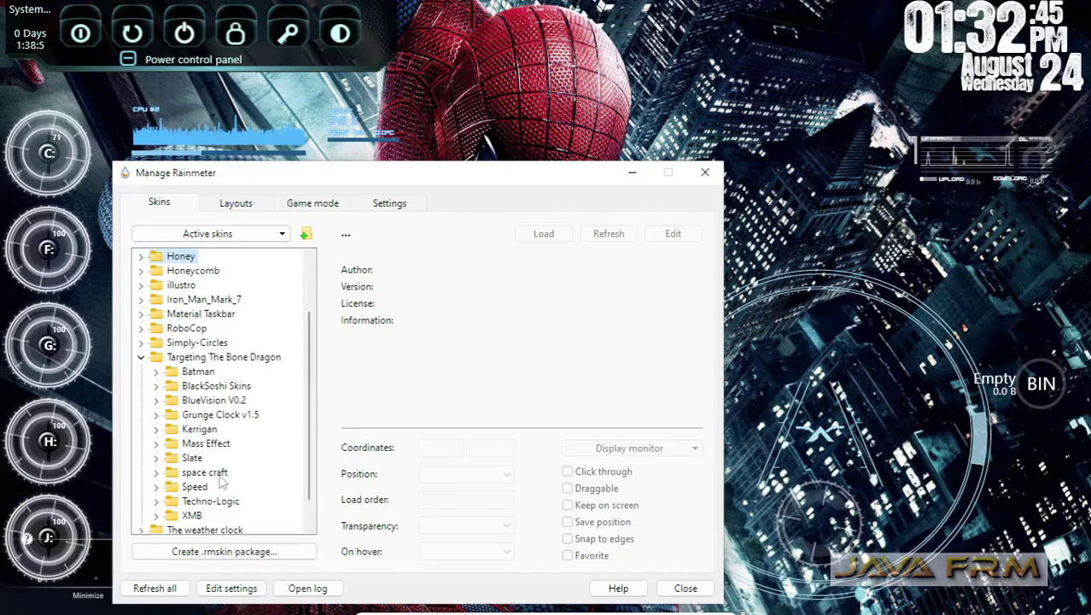
pyautogui.scroll(-1, 222, 482)
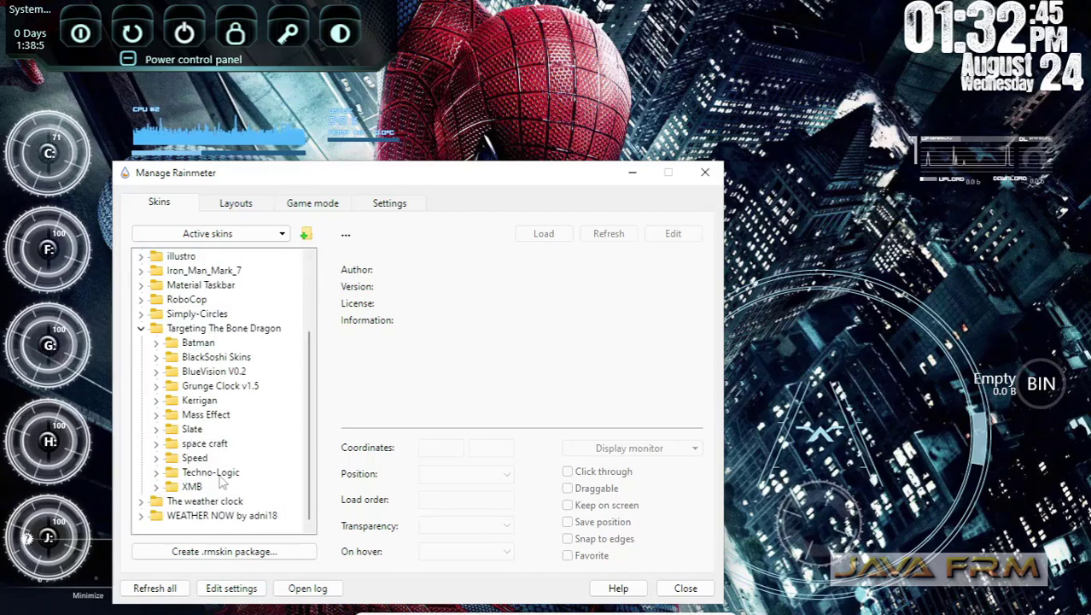
pyautogui.click(156, 443)
pyautogui.click(171, 459)
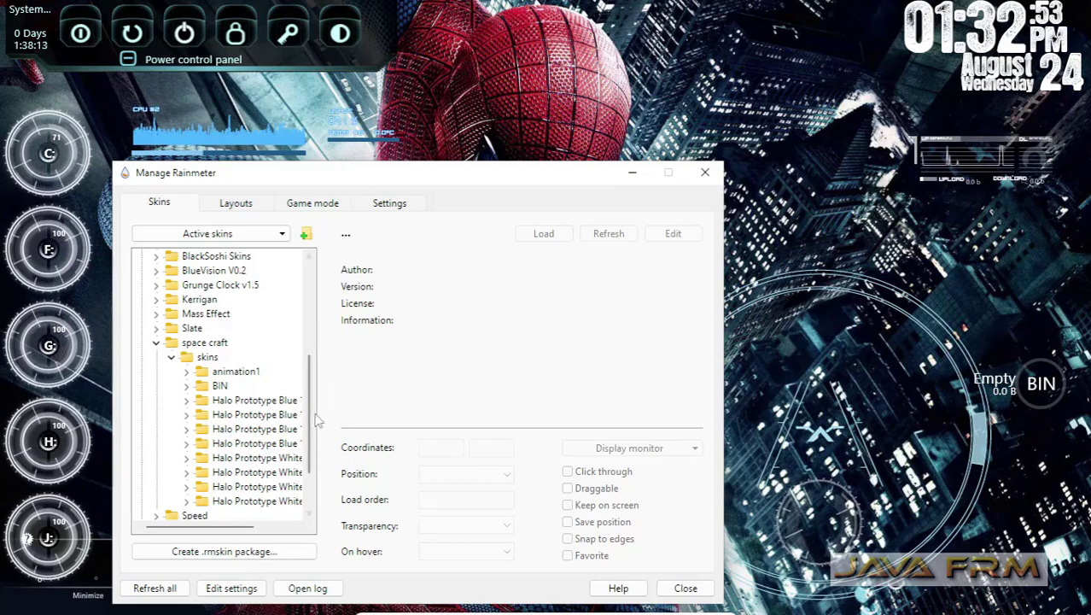
# Load the Center.ini skin from Halo Prototype White 1920 x 1080 and minimize the manager window.
pyautogui.moveTo(252, 526); pyautogui.dragTo(288, 536)
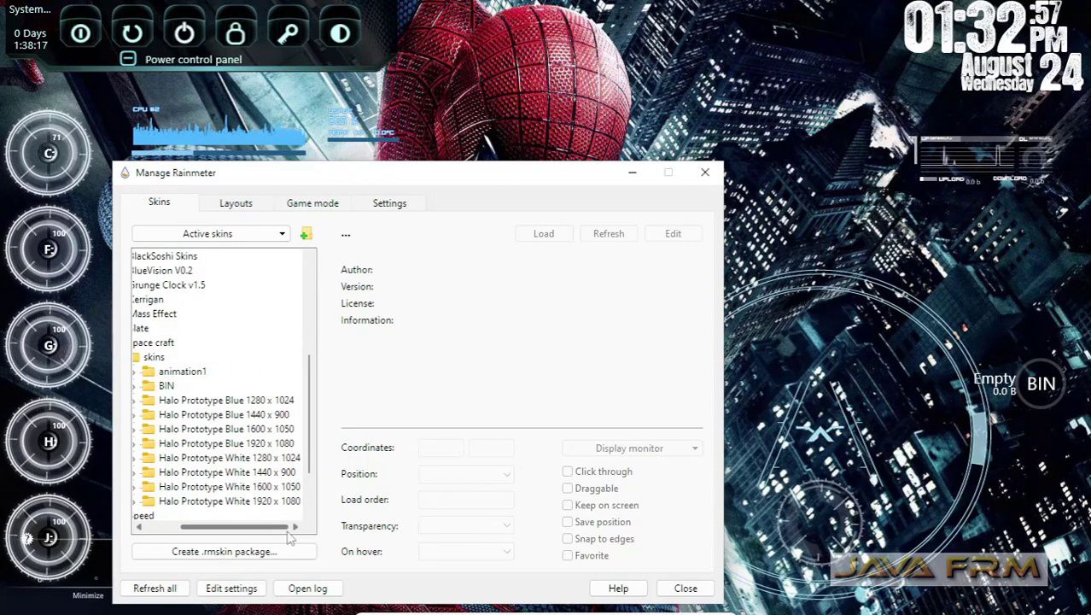
pyautogui.moveTo(277, 528); pyautogui.dragTo(261, 529)
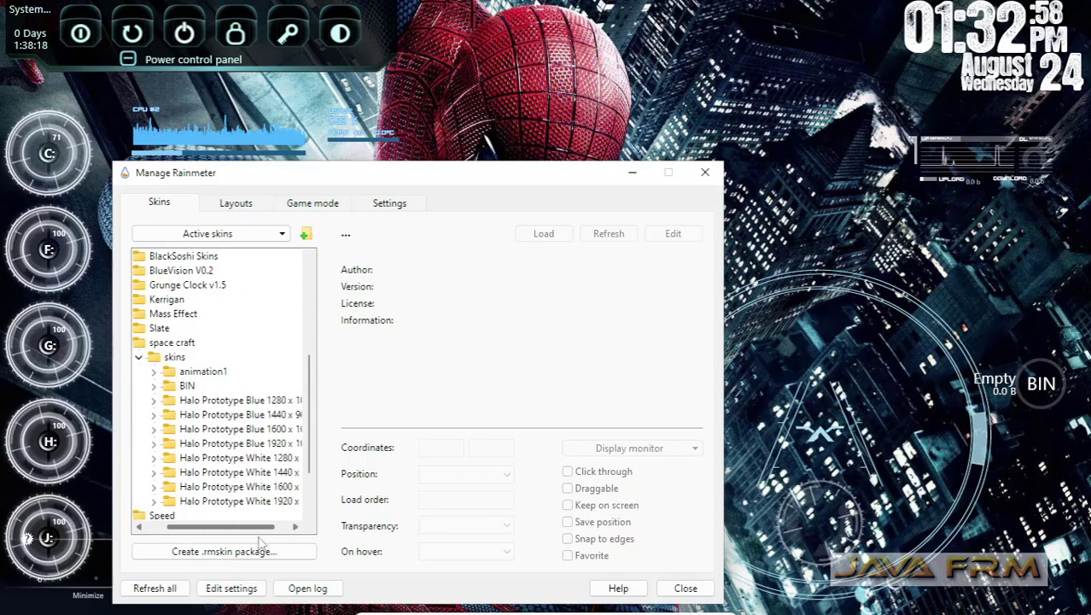
pyautogui.click(153, 501)
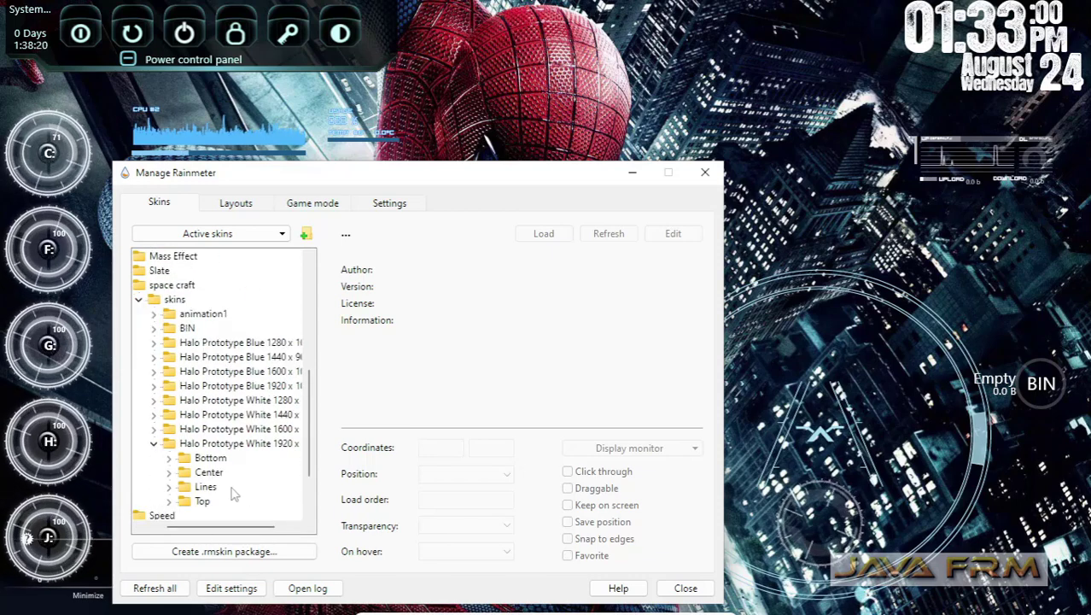
pyautogui.click(169, 472)
pyautogui.click(239, 487)
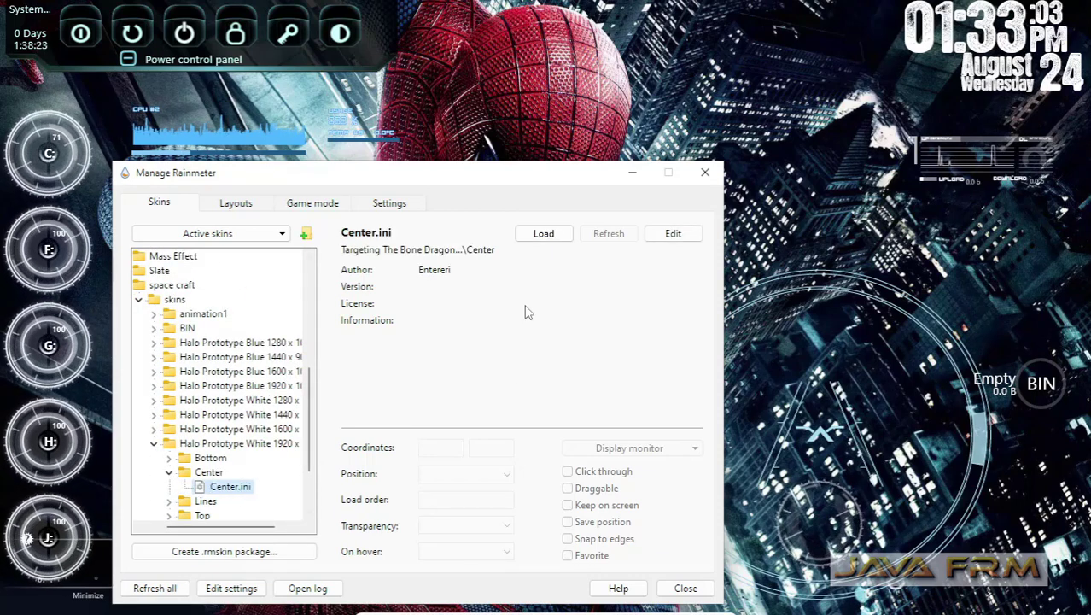
pyautogui.click(543, 235)
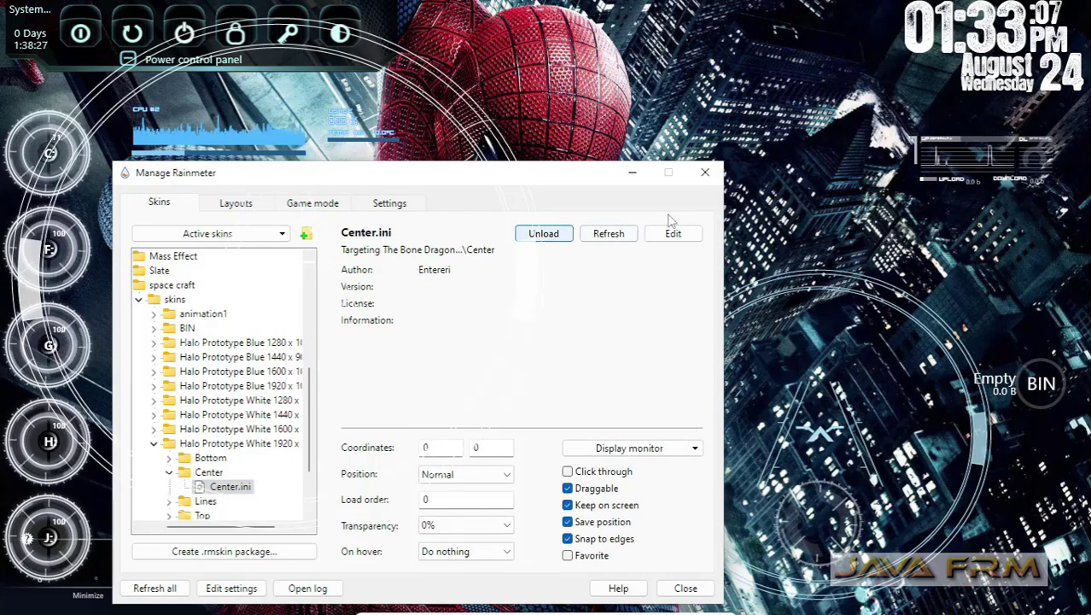
pyautogui.click(633, 174)
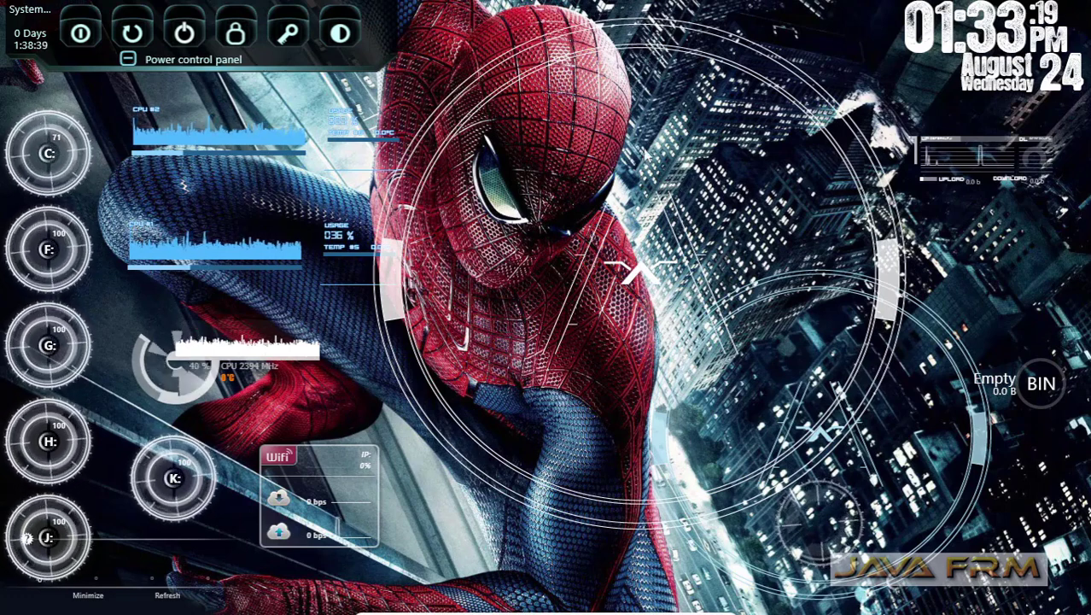
# Unload the white Halo Prototype Center skin from the desktop.
pyautogui.rightClick(714, 60)
pyautogui.click(639, 49)
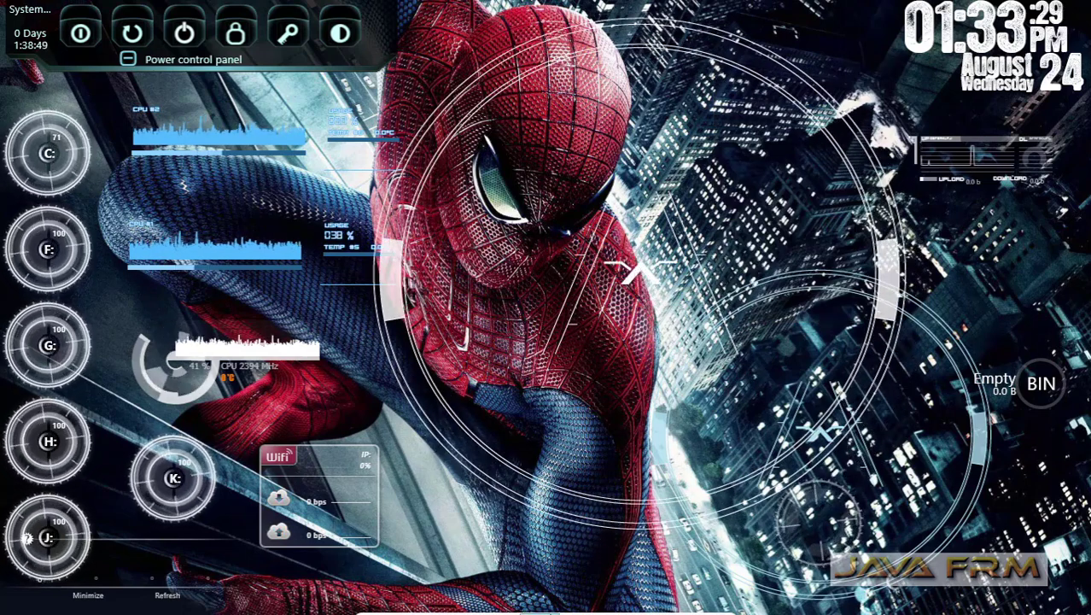
pyautogui.rightClick(632, 271)
pyautogui.click(634, 273)
pyautogui.rightClick(633, 273)
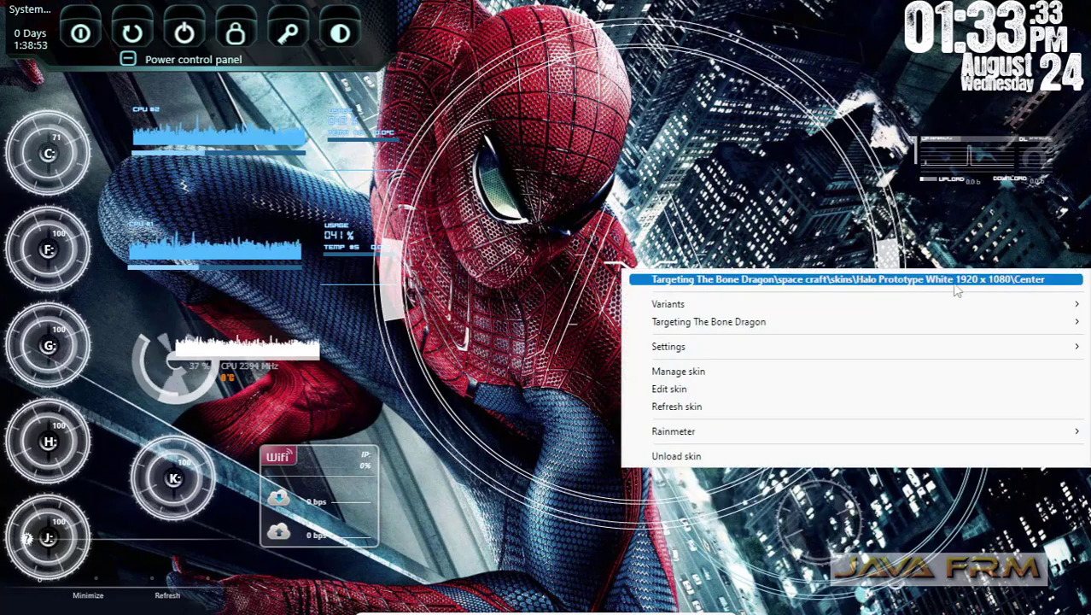
pyautogui.click(705, 457)
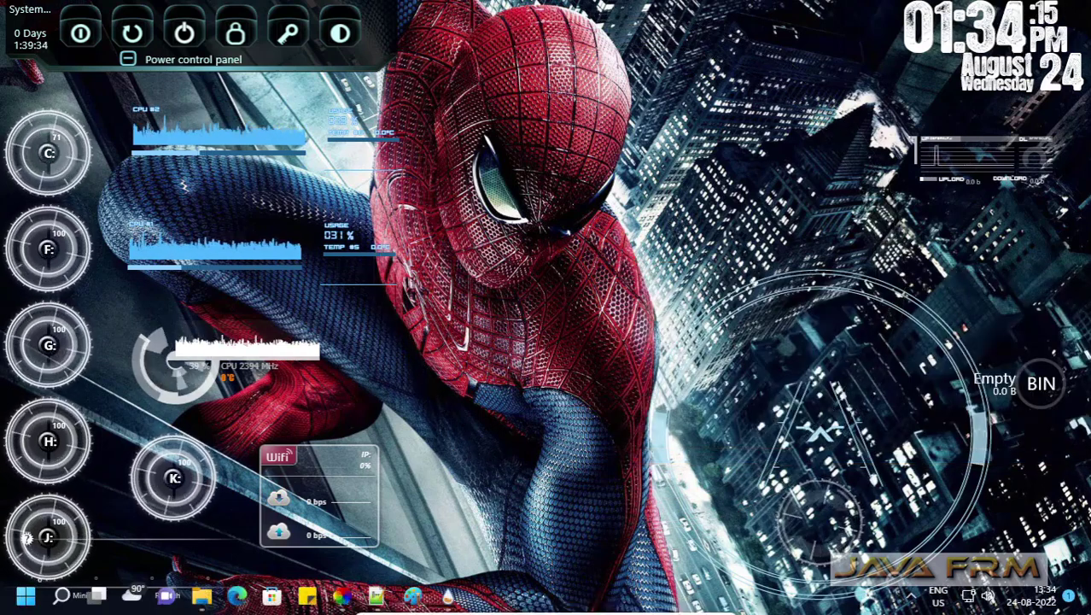
# In the Rainmeter manager, collapse the Halo Prototype White 1920 folder and expand the nested XMB folders under Targeting The Bone Dragon.
pyautogui.click(447, 597)
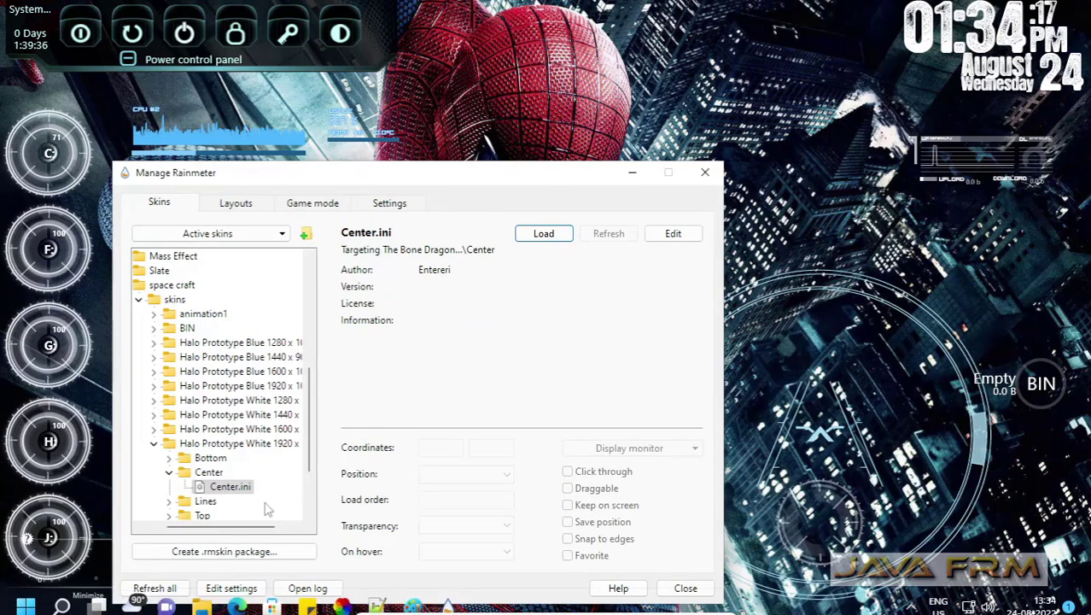
pyautogui.click(154, 444)
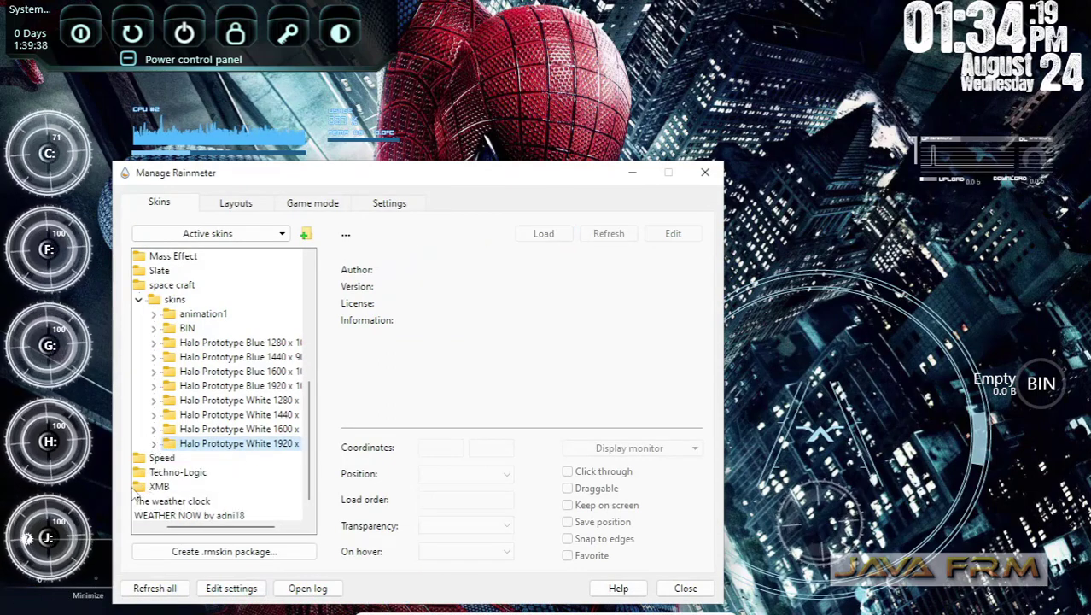
pyautogui.scroll(-1, 171, 504)
pyautogui.moveTo(257, 527); pyautogui.dragTo(135, 506)
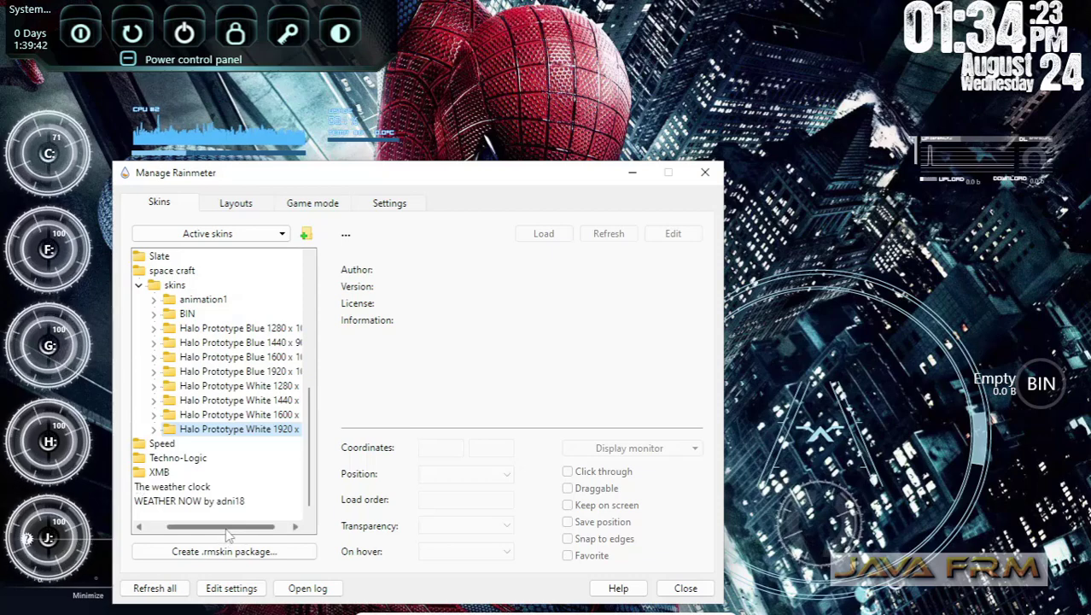
pyautogui.moveTo(228, 533); pyautogui.dragTo(190, 532)
pyautogui.click(157, 471)
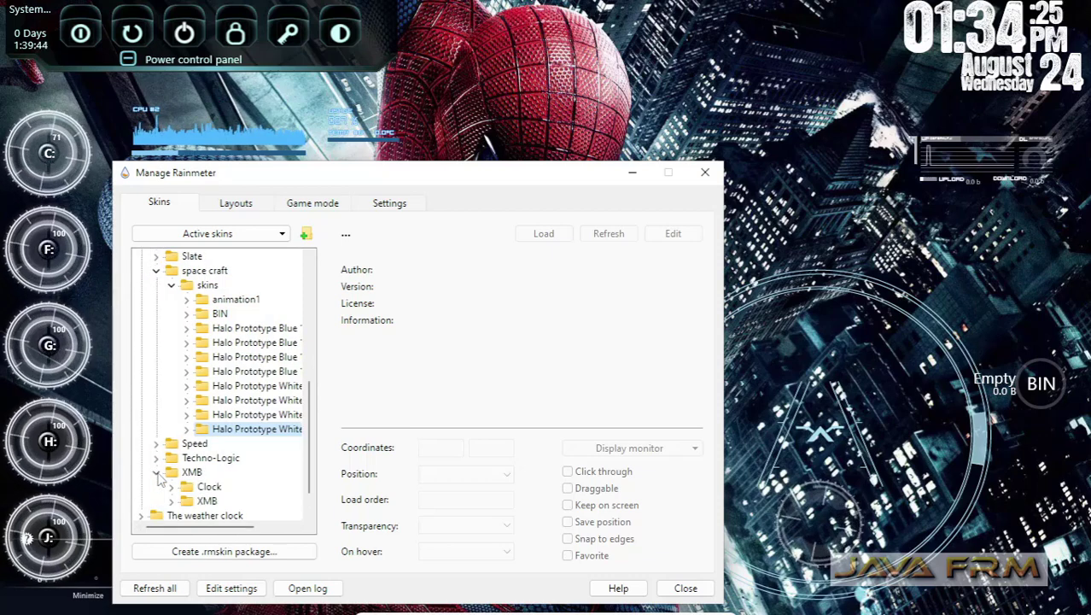
pyautogui.click(172, 472)
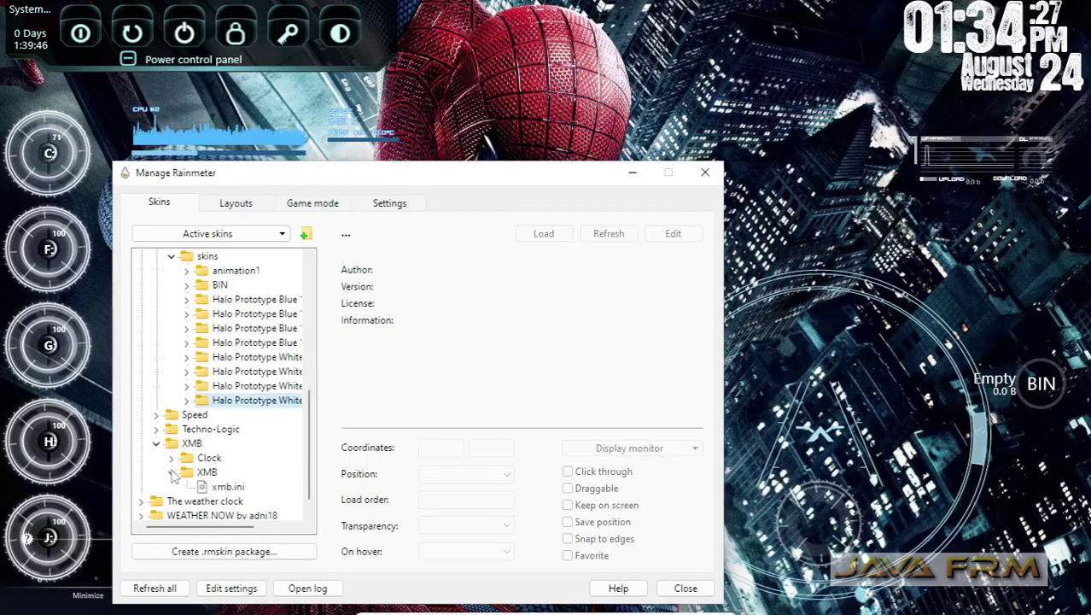
# Load the xmb.ini skin onto the desktop and minimize the manager window.
pyautogui.click(229, 488)
pyautogui.click(547, 234)
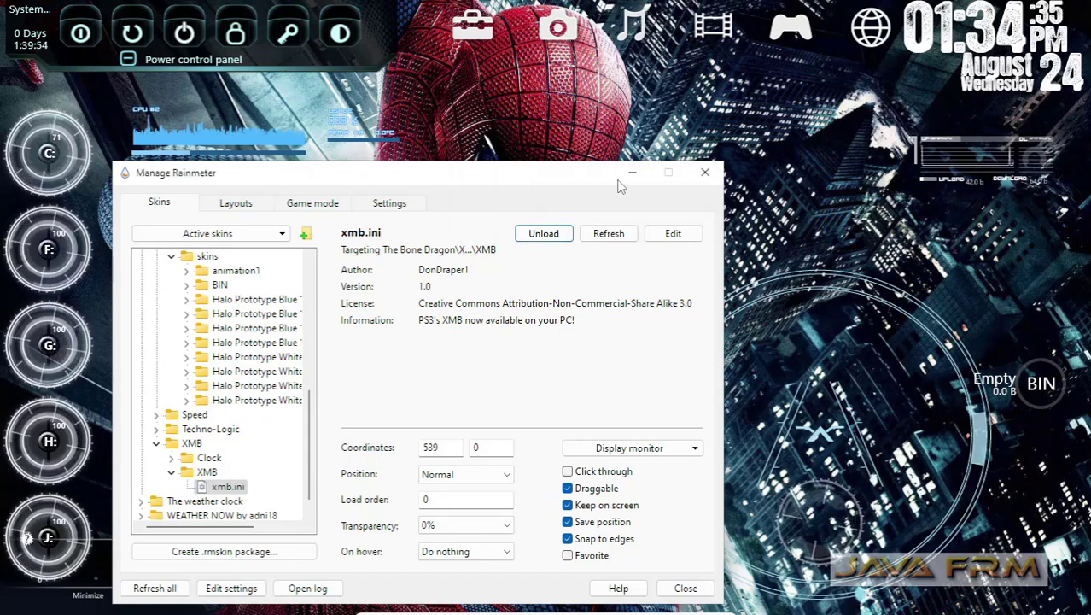
pyautogui.click(632, 174)
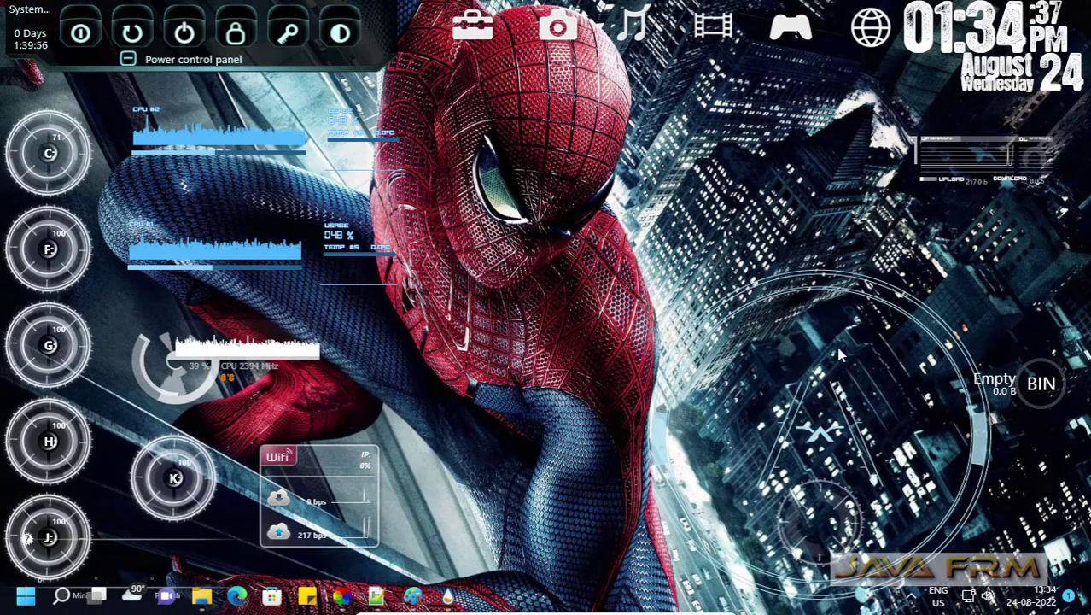